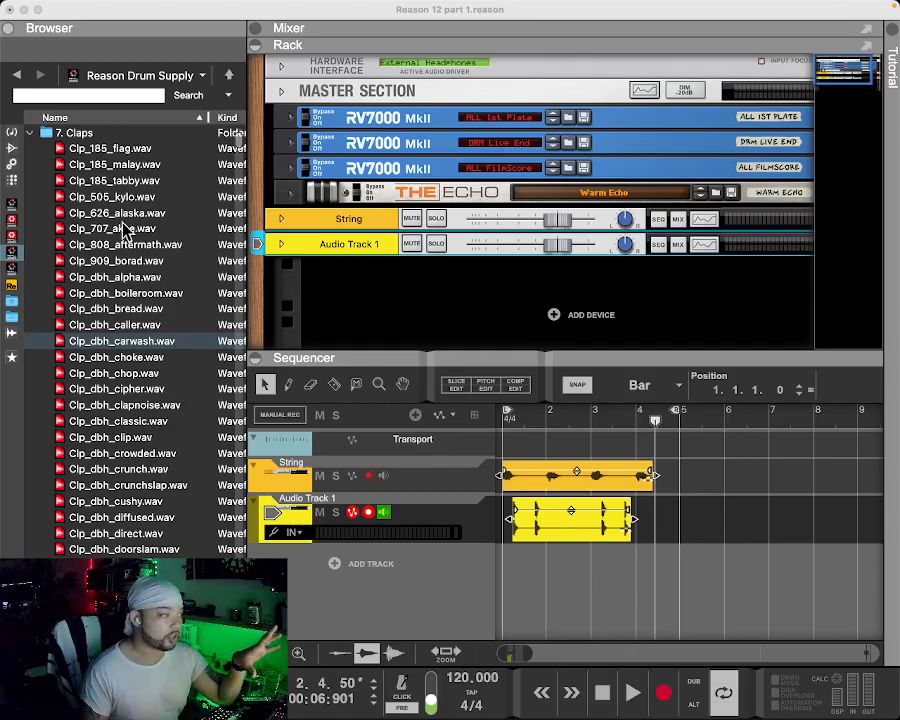
pyautogui.click(256, 45)
pyautogui.click(256, 45)
pyautogui.click(254, 29)
pyautogui.click(254, 29)
pyautogui.click(13, 30)
pyautogui.click(12, 30)
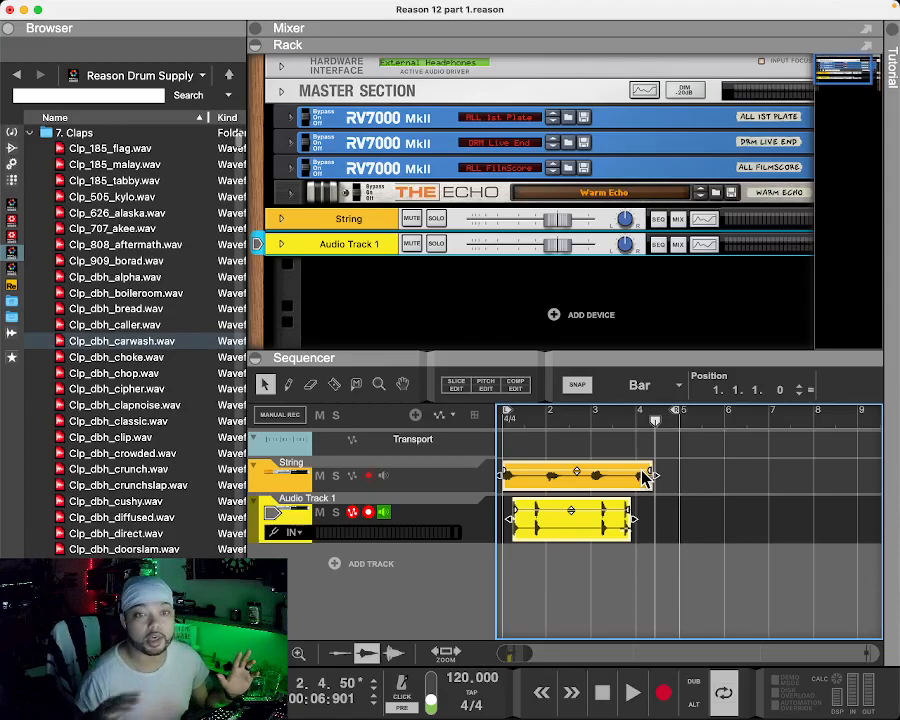
# Step: Play the existing String and Audio Track 1 clips from the song start, and stop playback
pyautogui.click(541, 692)
pyautogui.click(632, 692)
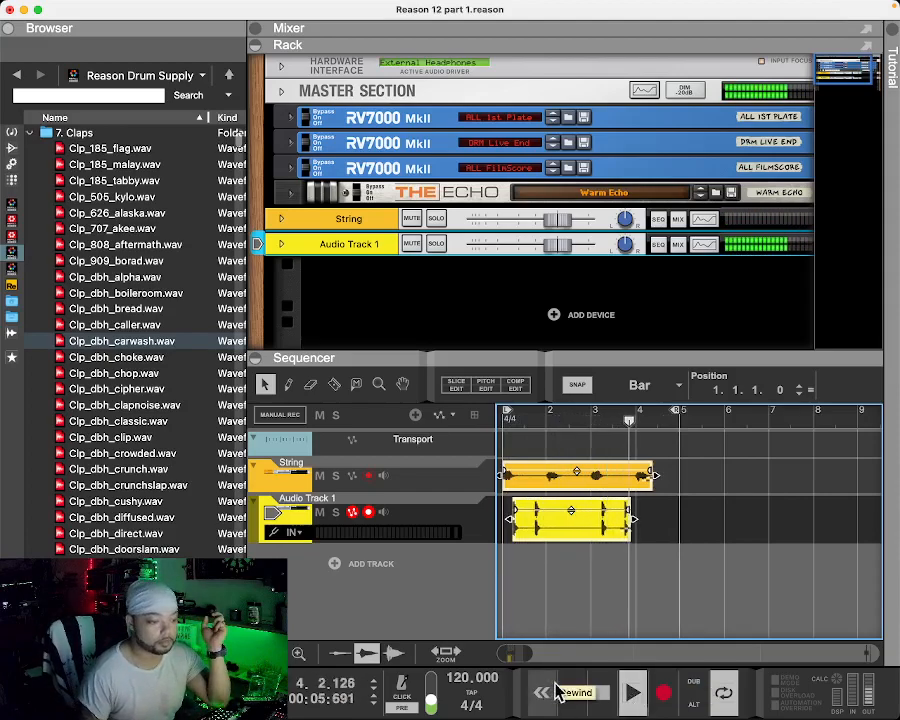
pyautogui.click(605, 691)
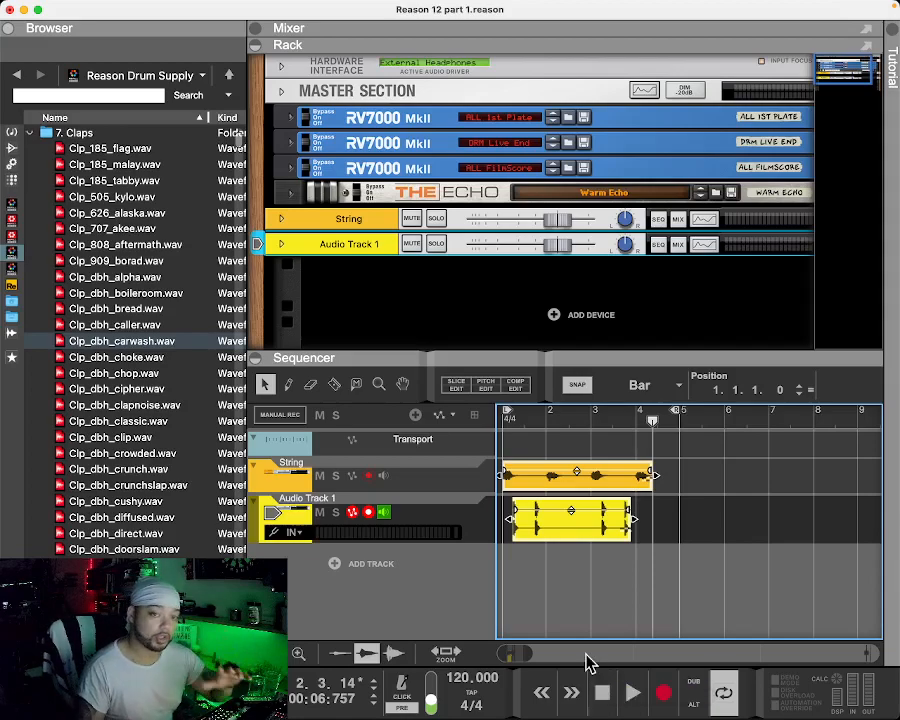
# Step: Collapse the Claps sample folder and add a new audio track below Audio Track 1
pyautogui.click(34, 133)
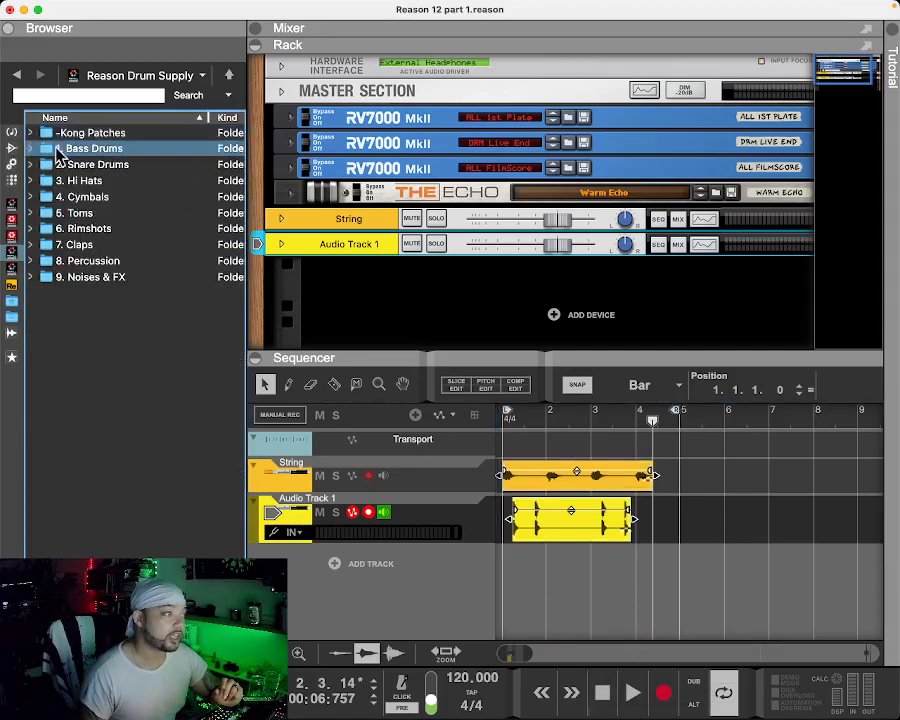
pyautogui.click(334, 567)
pyautogui.click(400, 569)
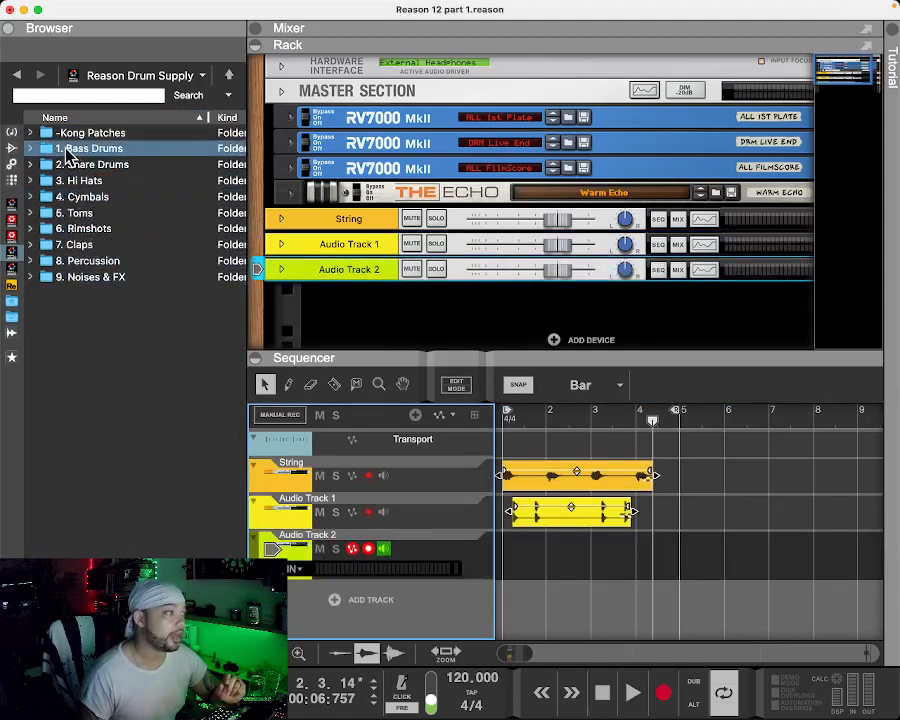
# Step: Browse the Reason Loop Supply and look through its Hip Hop folder
pyautogui.click(112, 165)
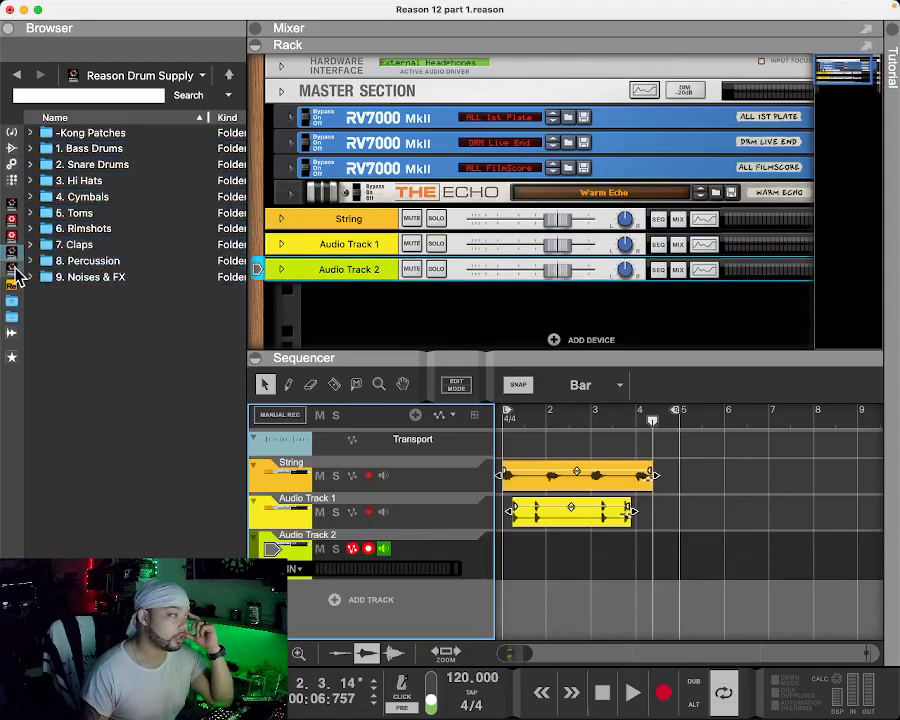
pyautogui.click(14, 269)
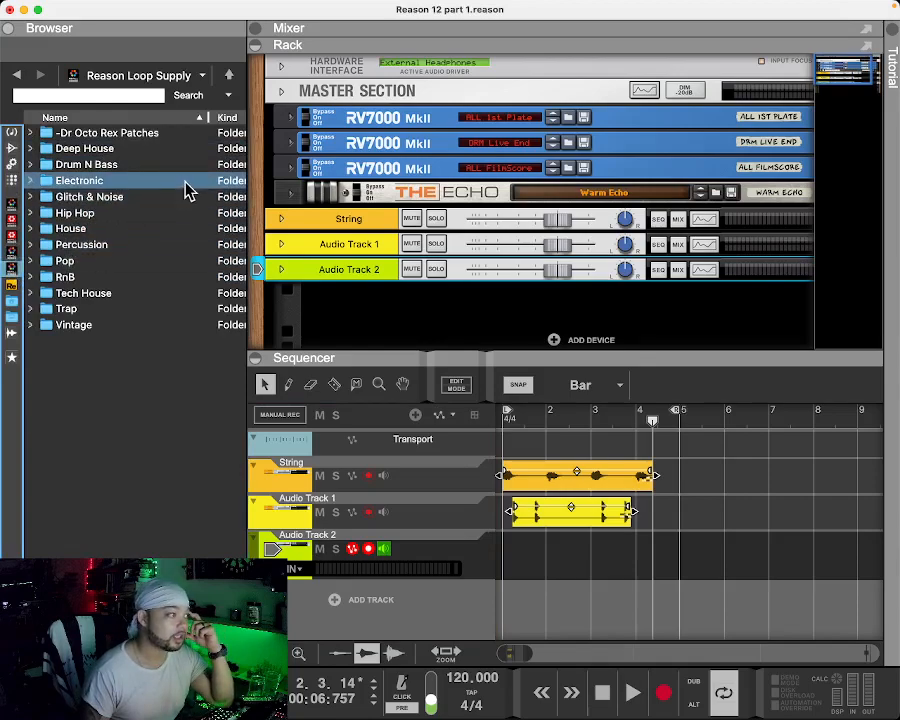
pyautogui.click(31, 214)
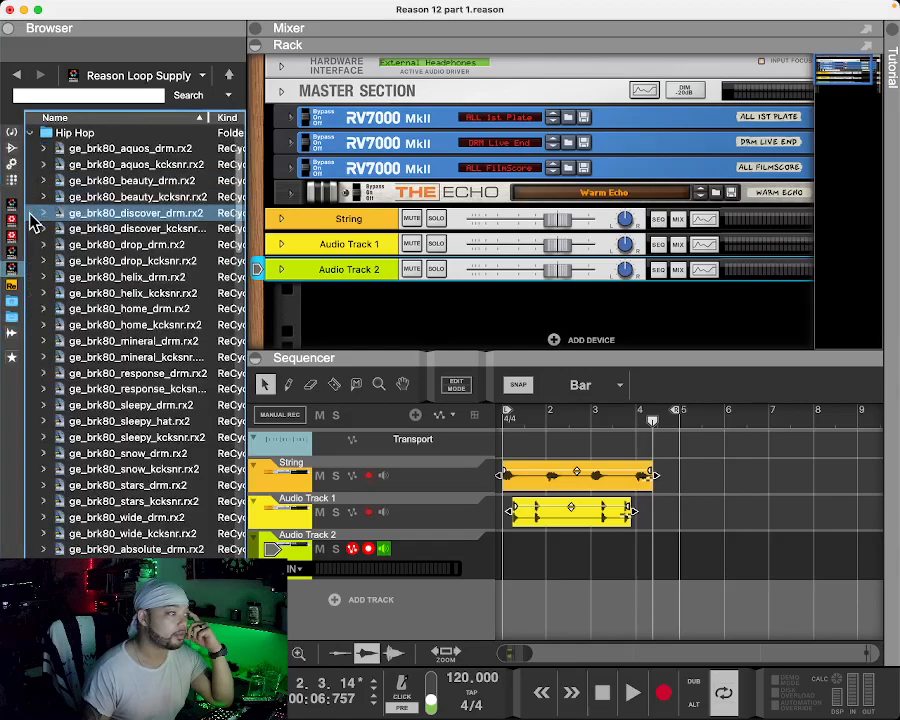
pyautogui.click(32, 134)
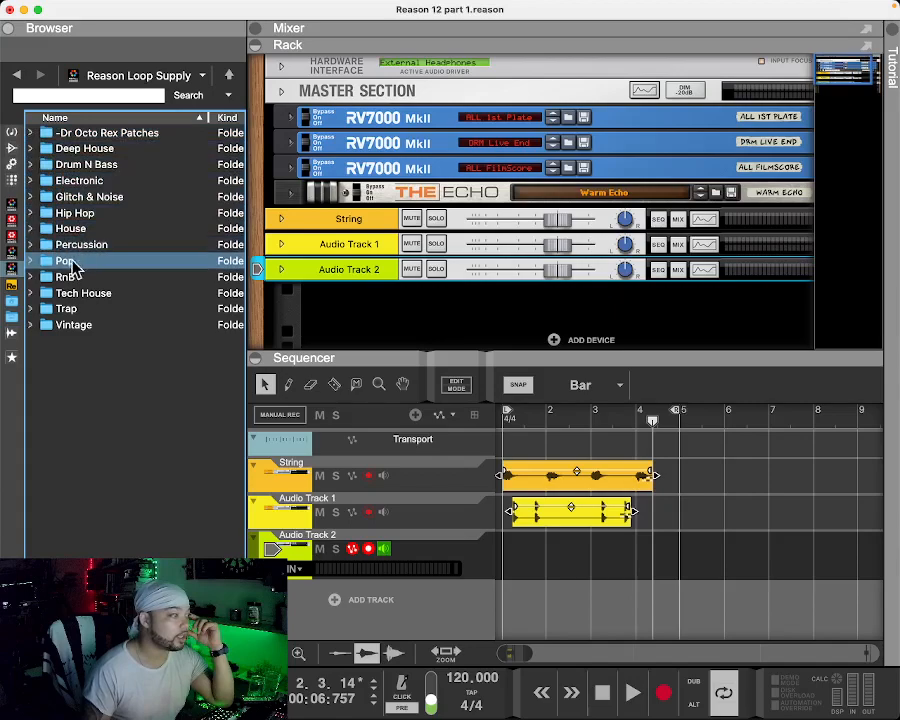
# Step: Load the LoOct Driven Bass patch from the Synth Bass folder of the Reason Patch Collection as a new instrument
pyautogui.click(11, 202)
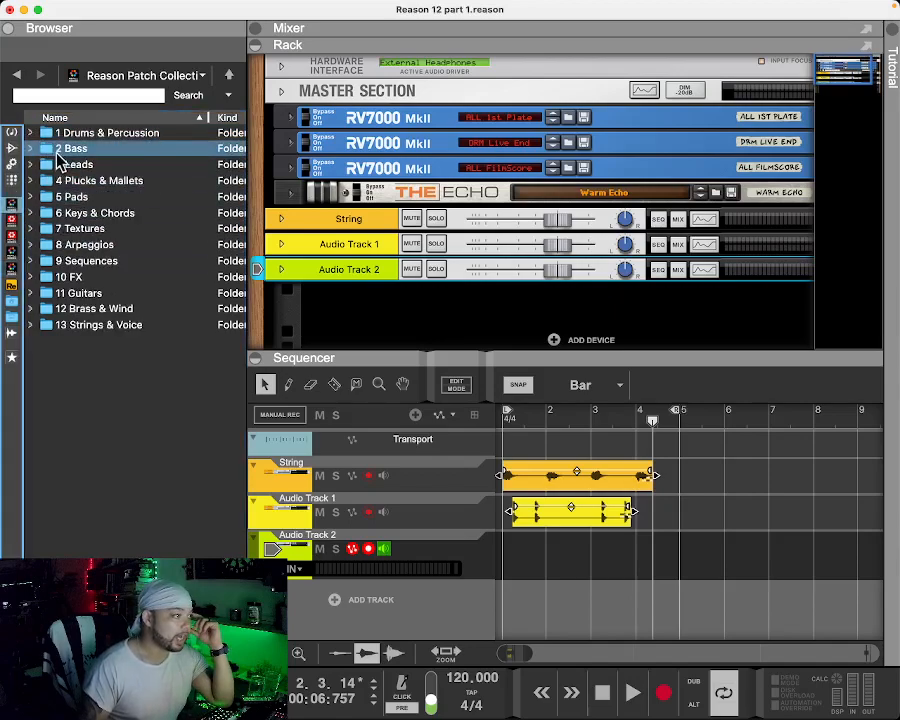
pyautogui.click(31, 148)
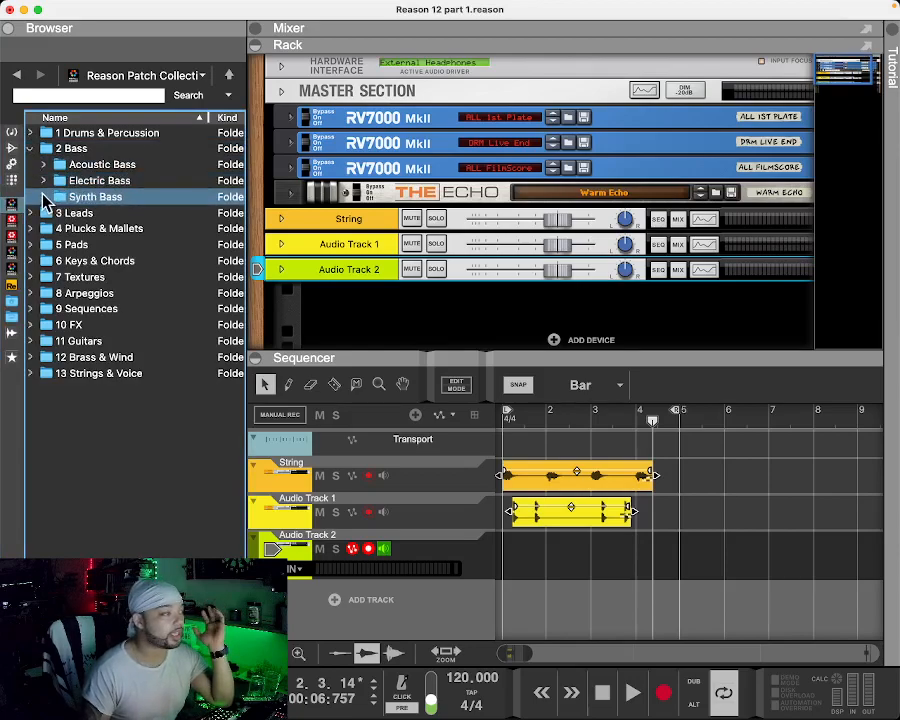
pyautogui.click(44, 198)
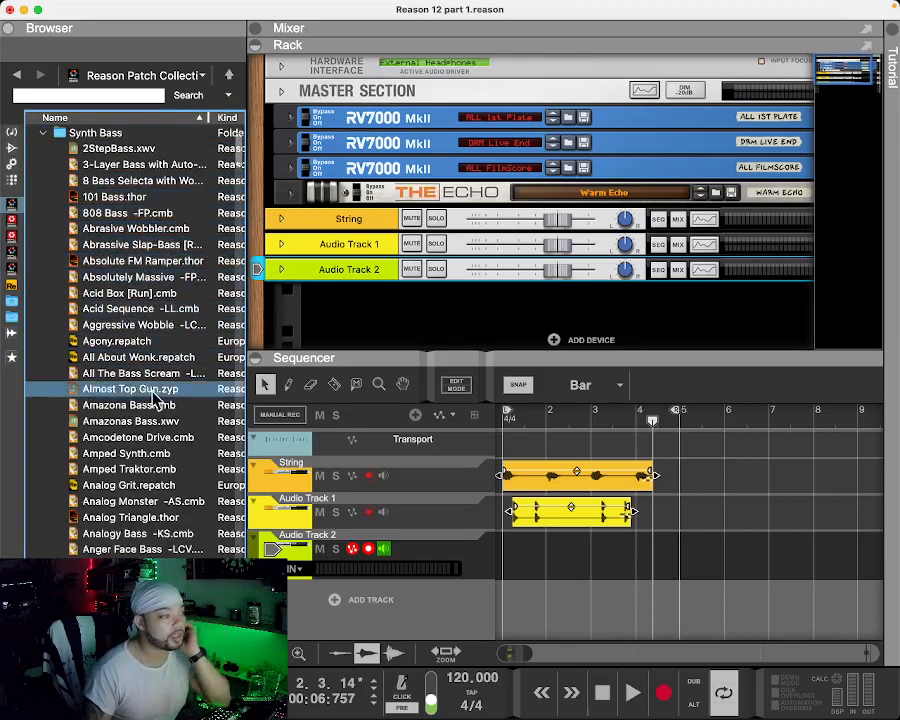
pyautogui.scroll(-20, 150, 388)
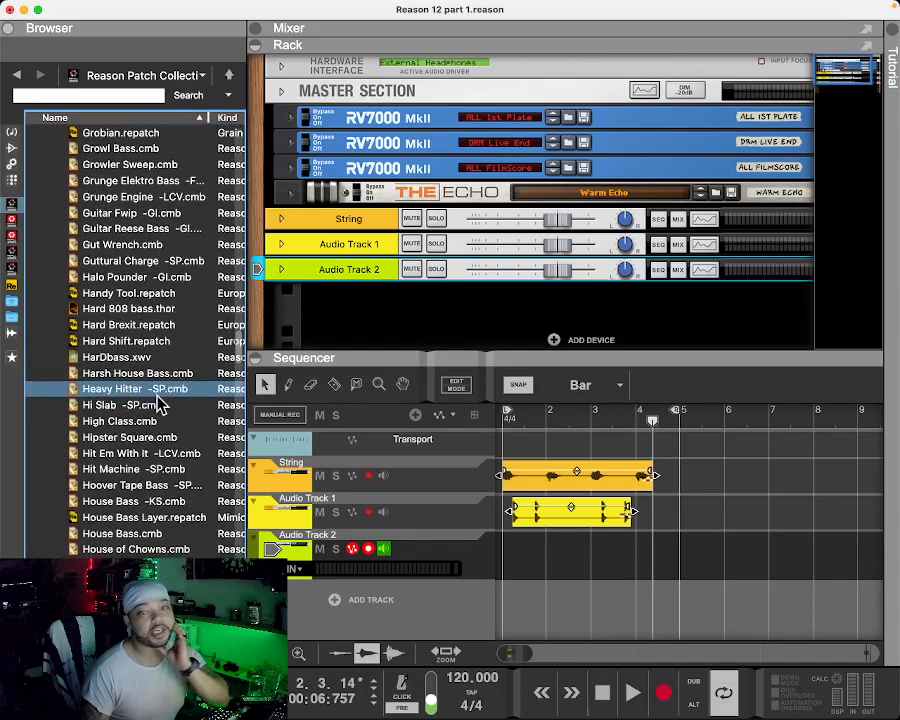
pyautogui.scroll(-3, 155, 408)
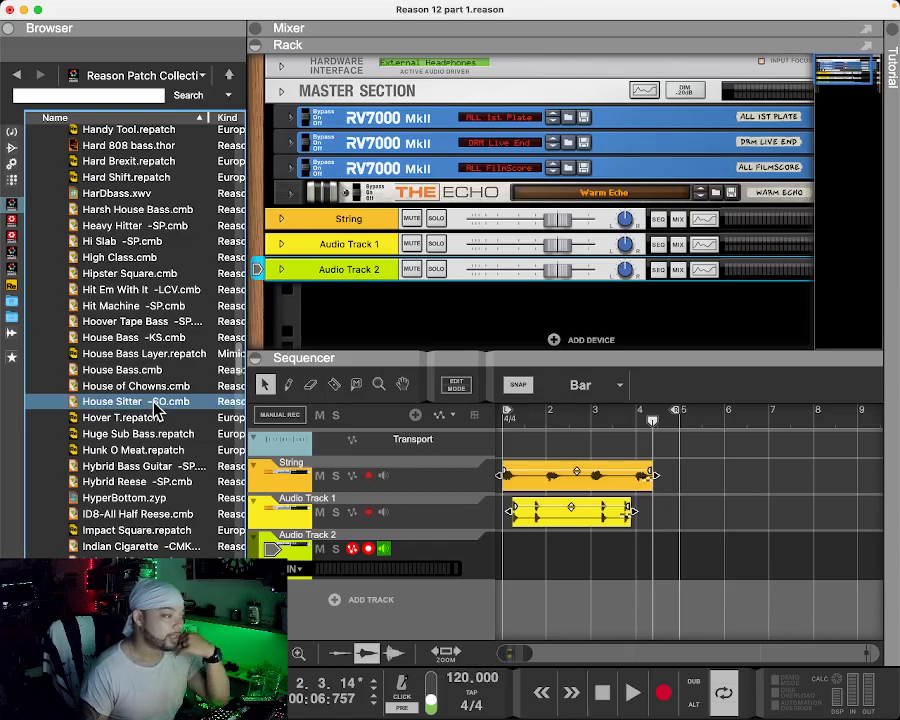
pyautogui.scroll(-9, 155, 408)
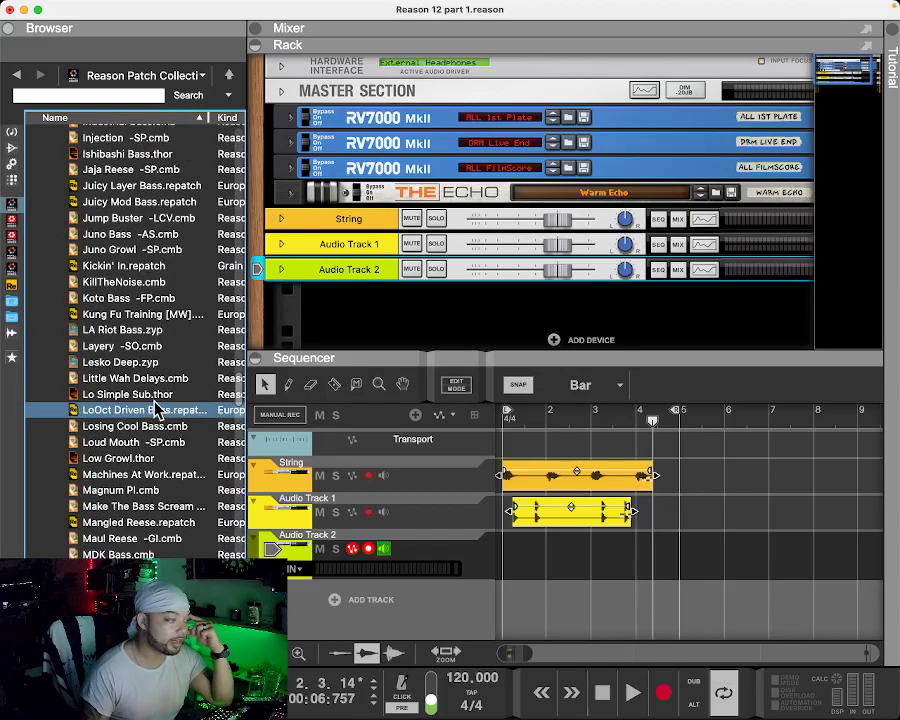
pyautogui.click(155, 408)
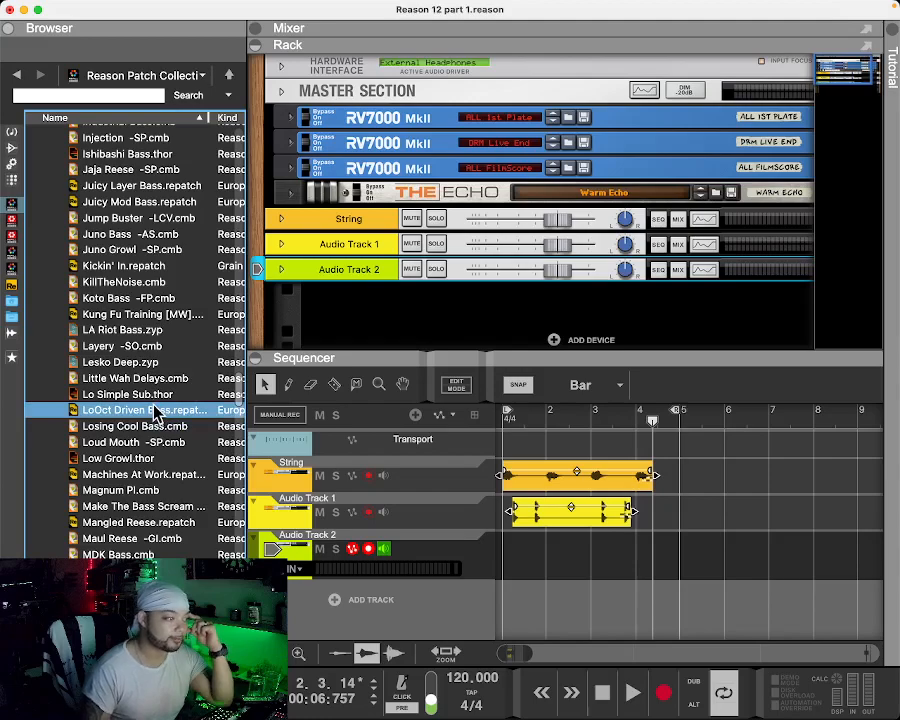
pyautogui.doubleClick(155, 410)
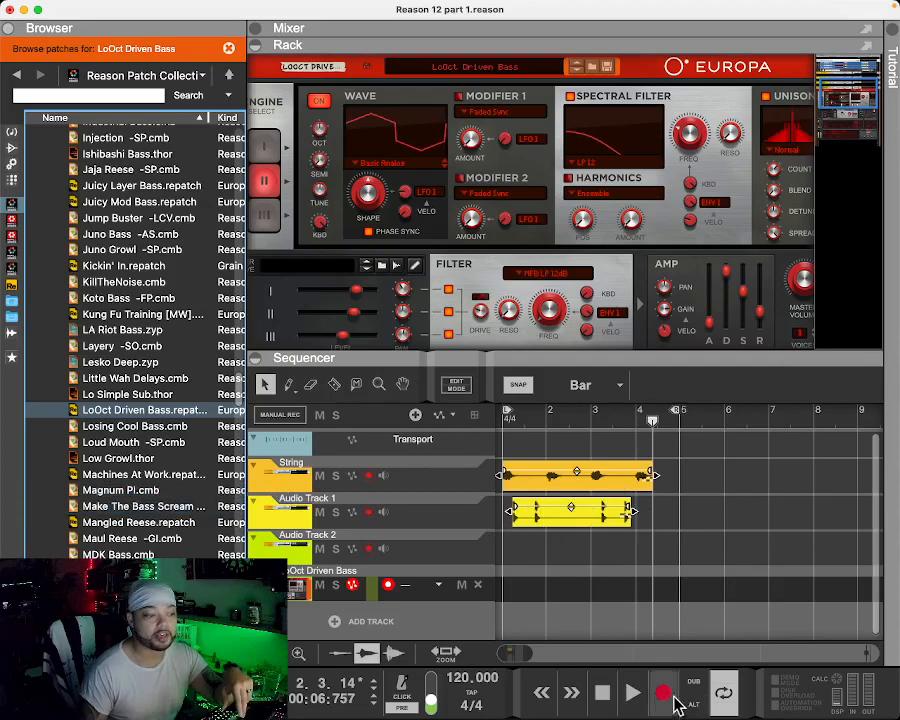
# Step: Play the loop from the song start to rehearse the bass part, and stop playback
pyautogui.click(540, 694)
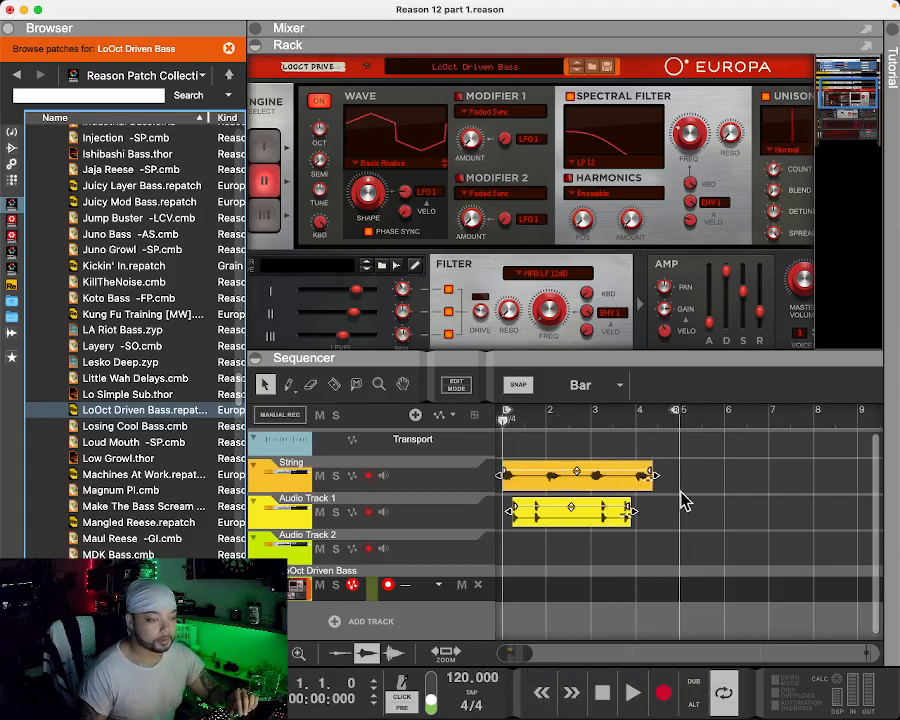
pyautogui.click(634, 694)
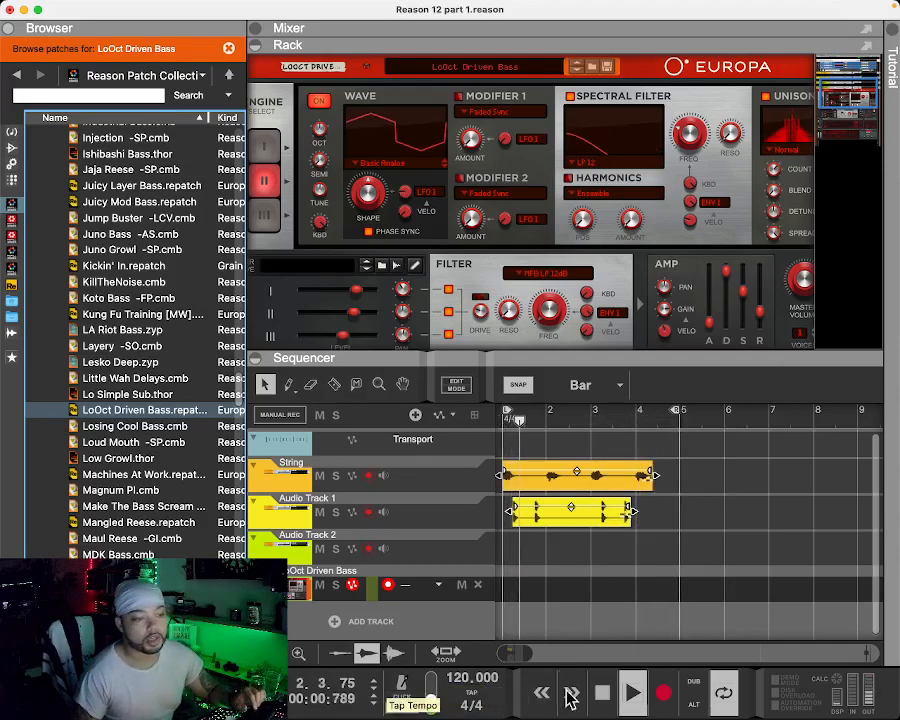
pyautogui.click(604, 694)
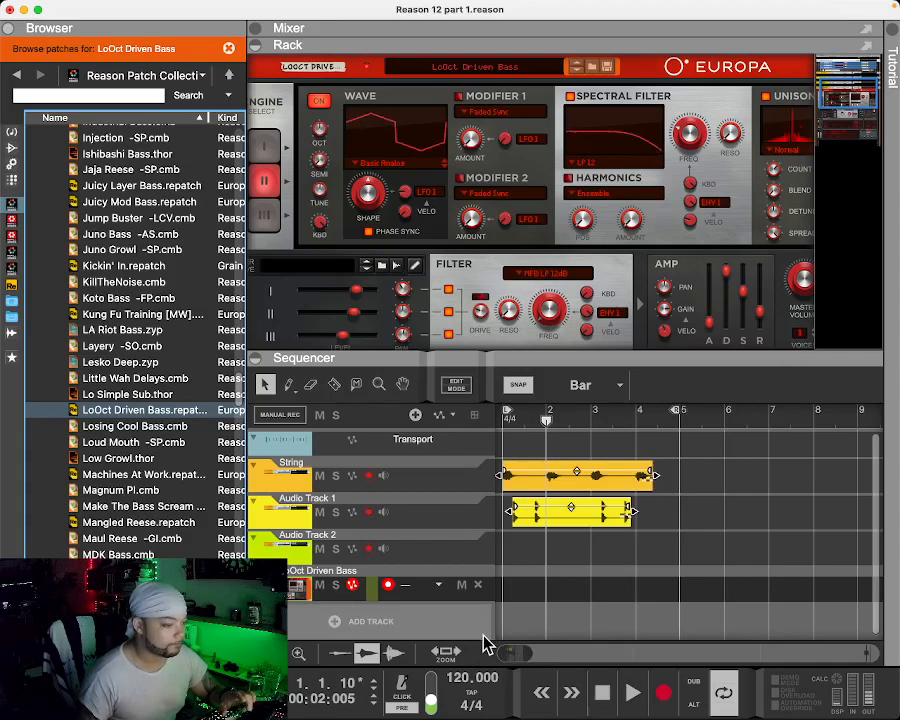
# Step: Record a four-bar bass part on the LoOct Driven Bass track from bar 1, and stop recording
pyautogui.click(602, 692)
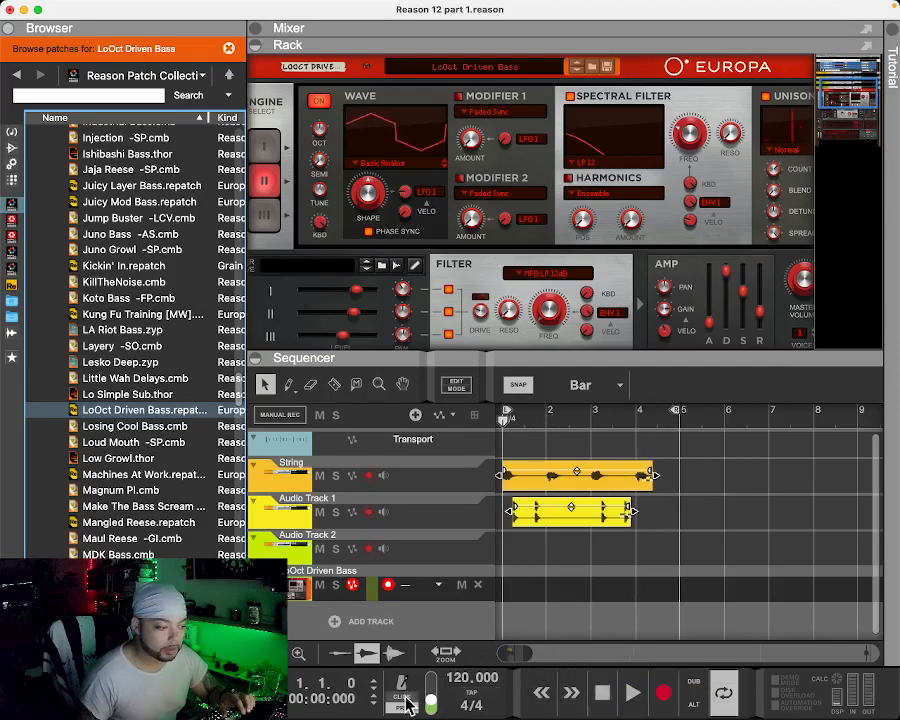
pyautogui.click(663, 698)
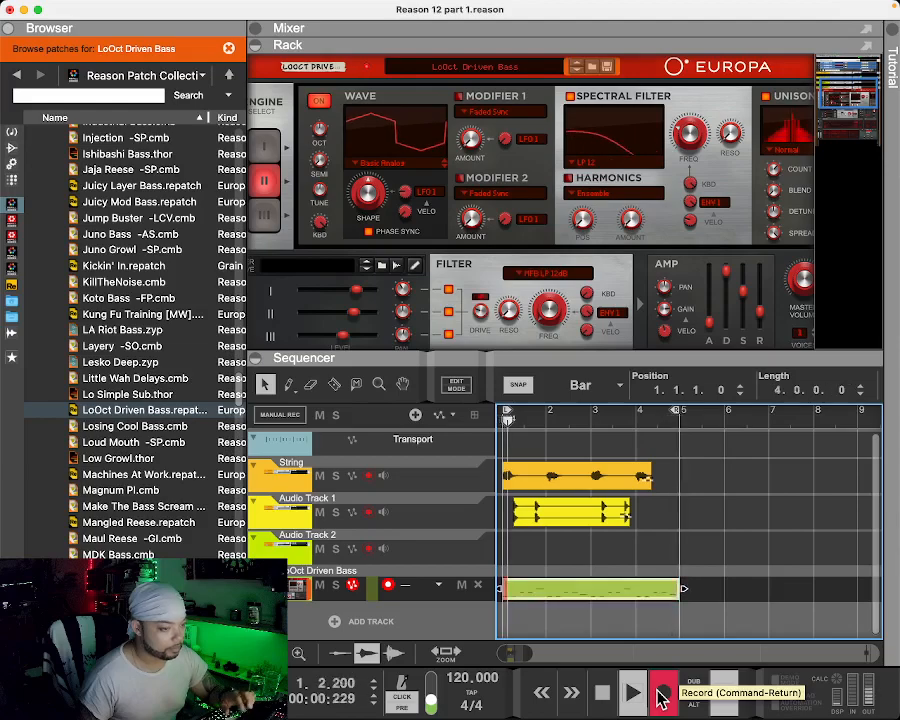
pyautogui.press('space')
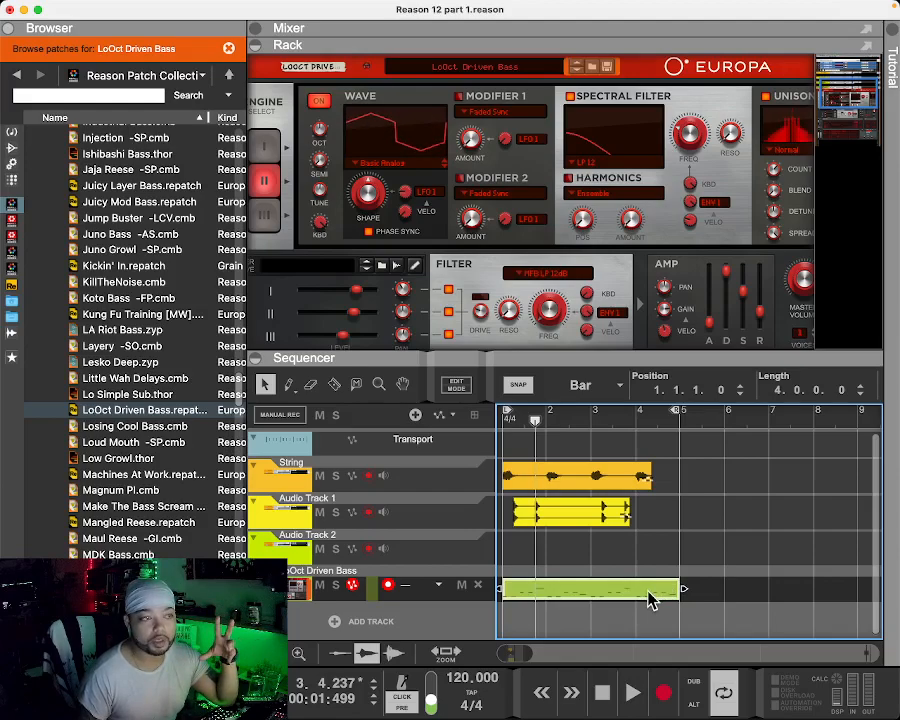
# Step: Play back the recorded bass with the other tracks, trying the song tempo at 80 and 90 BPM
pyautogui.click(627, 697)
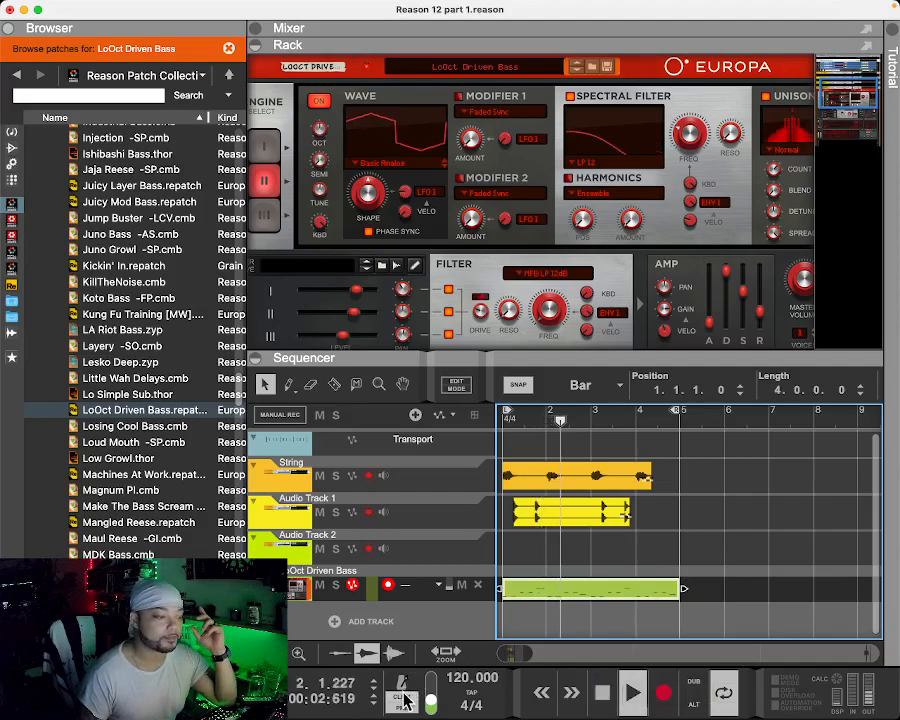
pyautogui.click(598, 692)
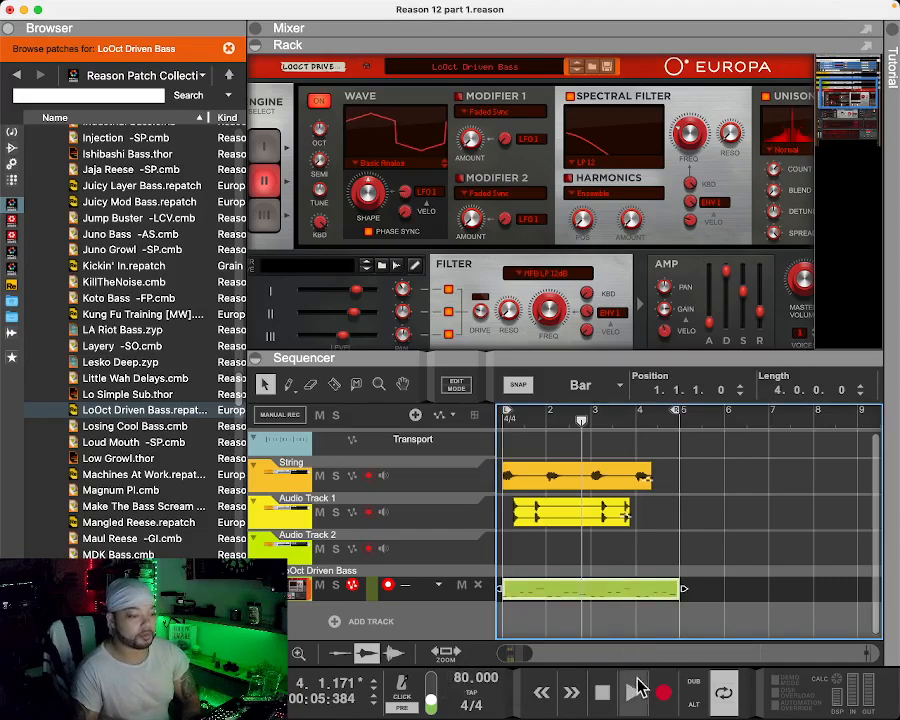
pyautogui.click(633, 690)
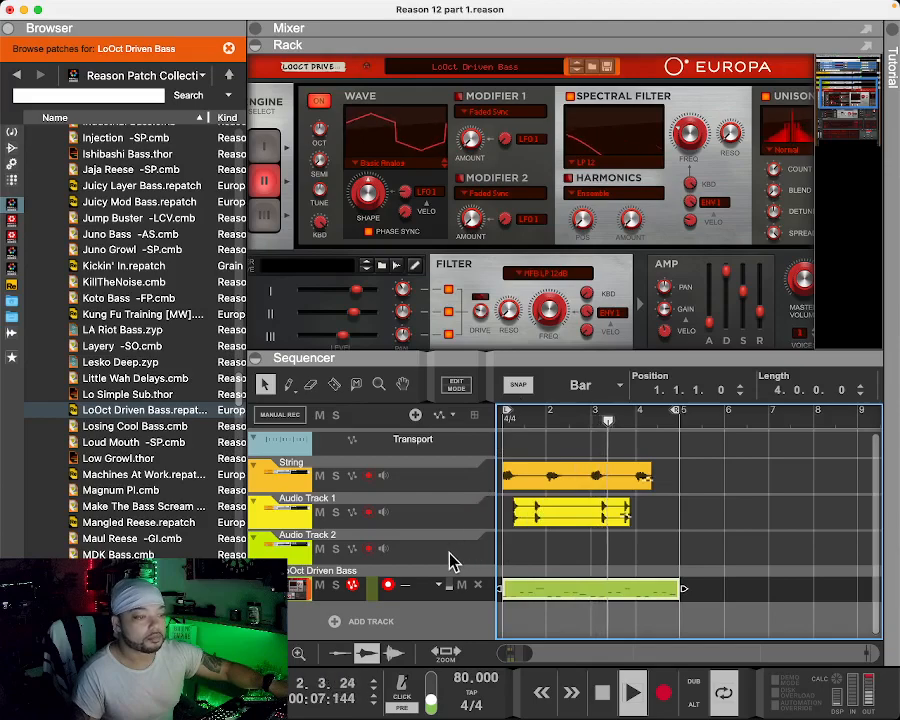
pyautogui.click(602, 690)
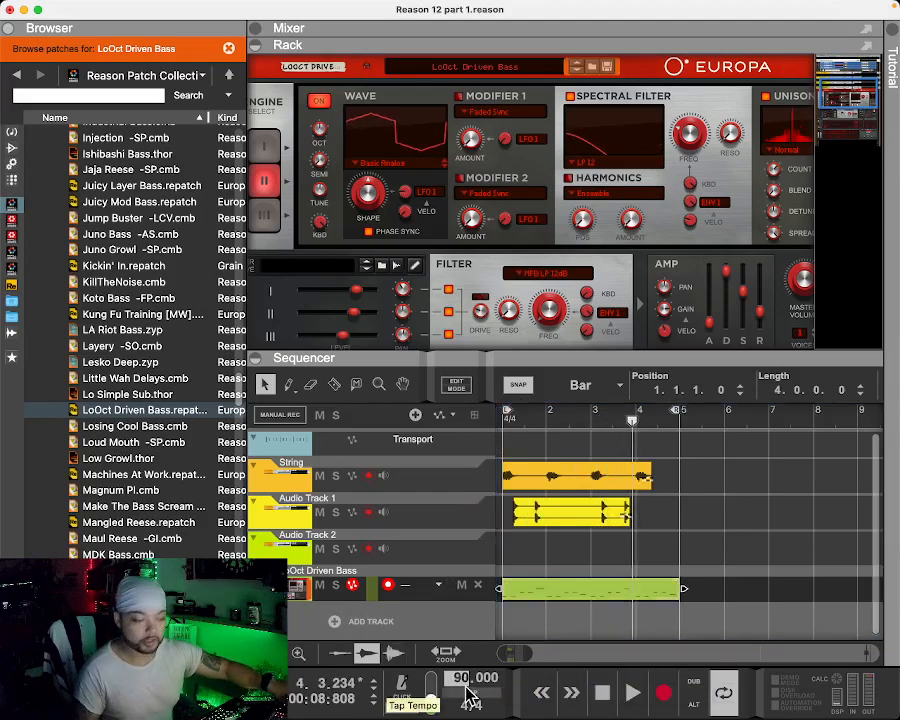
pyautogui.click(633, 692)
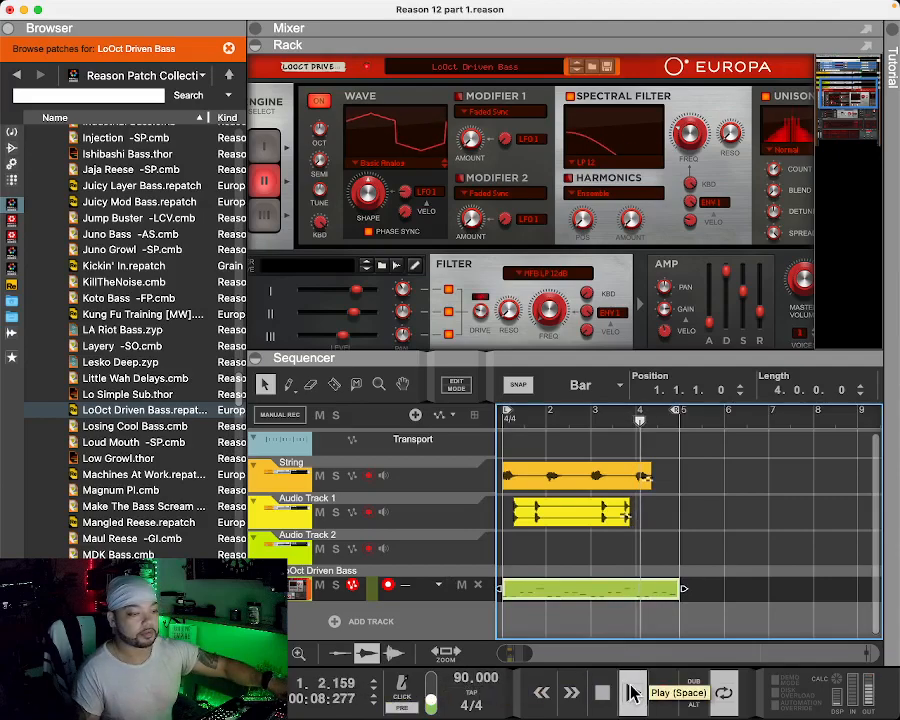
pyautogui.click(404, 700)
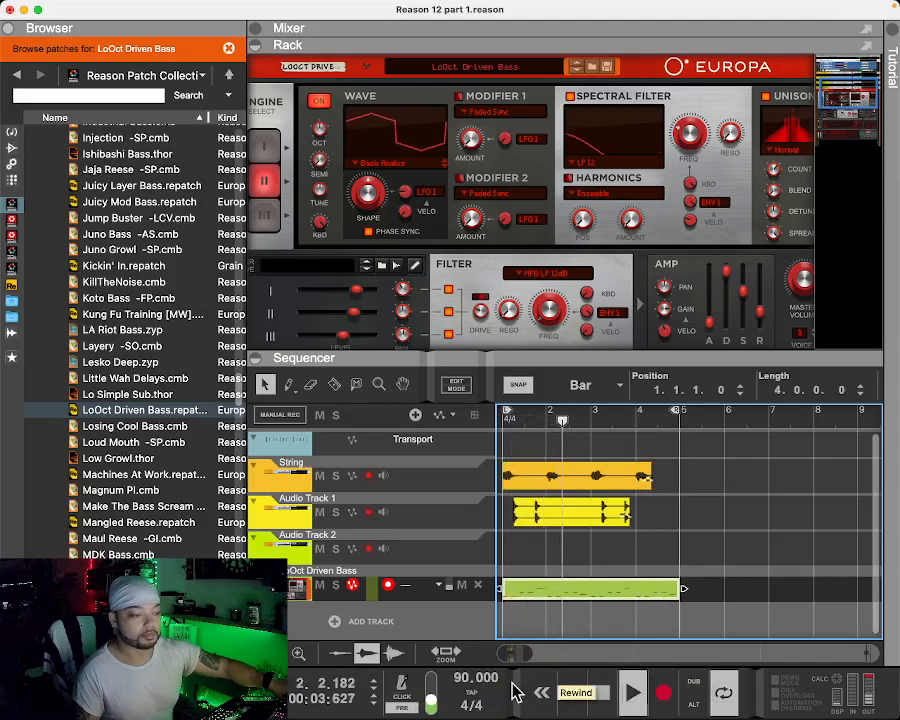
# Step: Set the song tempo to 100 BPM and play the loop at that speed
pyautogui.click(603, 693)
pyautogui.write('100')
pyautogui.press('Return')
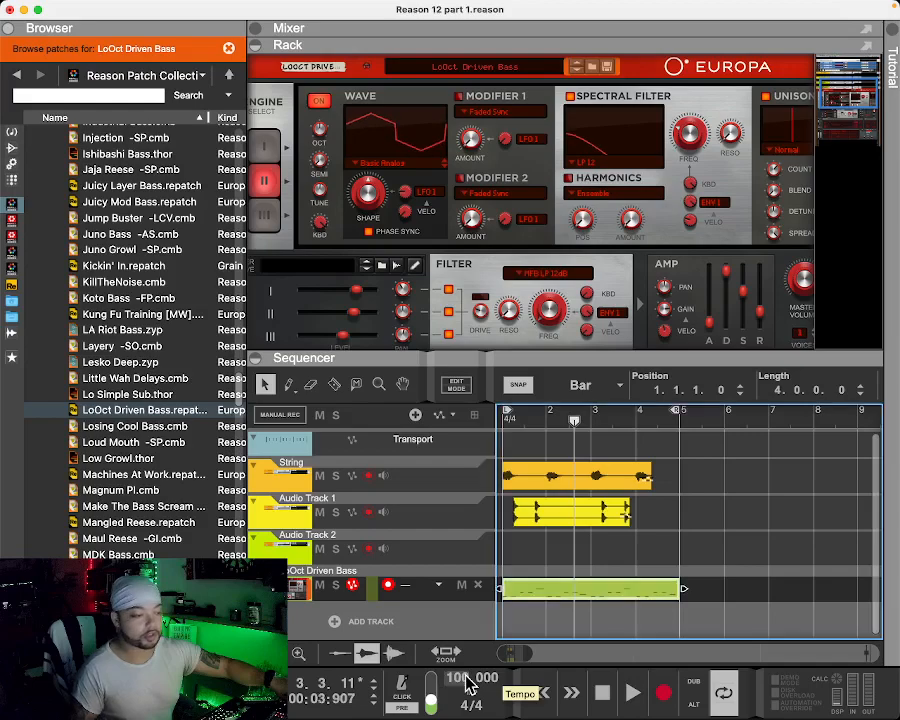
pyautogui.click(636, 696)
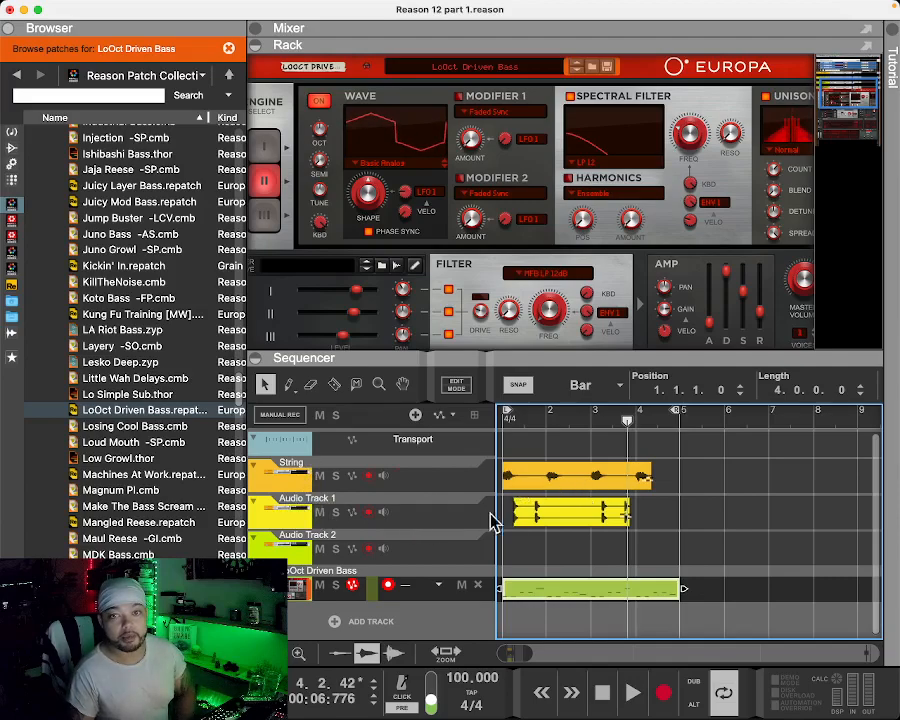
# Step: Rename Audio Track 1 in the sequencer as Clap
pyautogui.click(318, 507)
pyautogui.doubleClick(316, 500)
pyautogui.write('Clap')
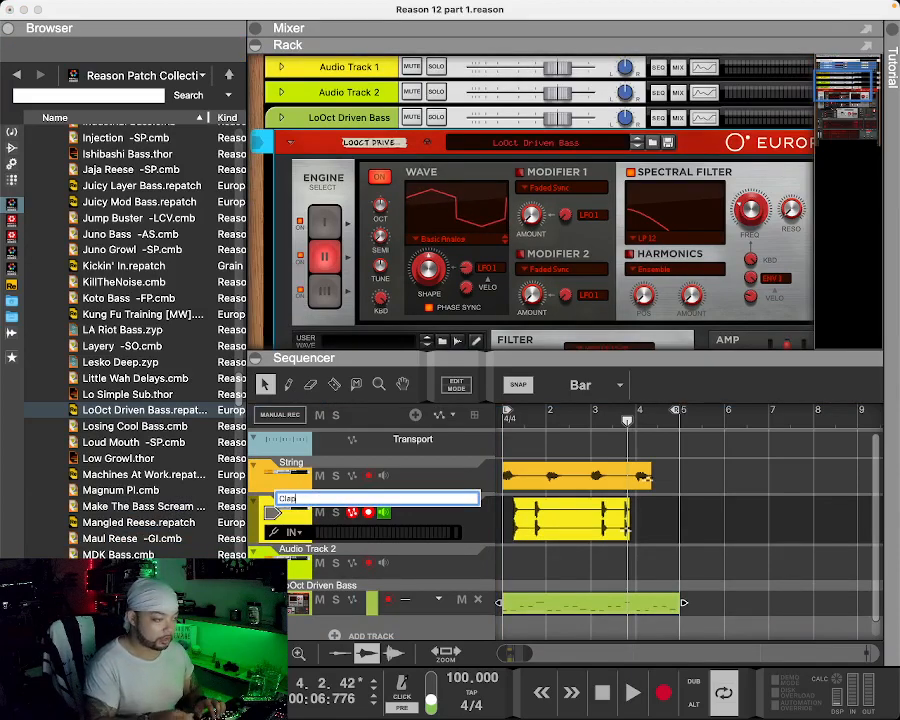
pyautogui.press('Return')
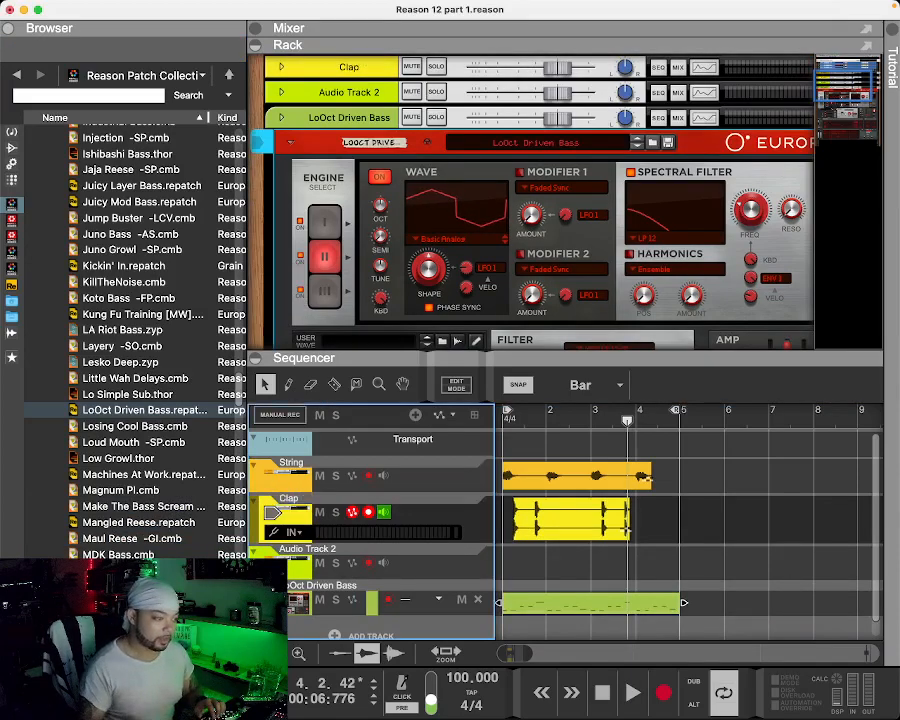
# Step: Rename the LoOct Driven Bass track in the sequencer as Bass
pyautogui.scroll(-1, 452, 568)
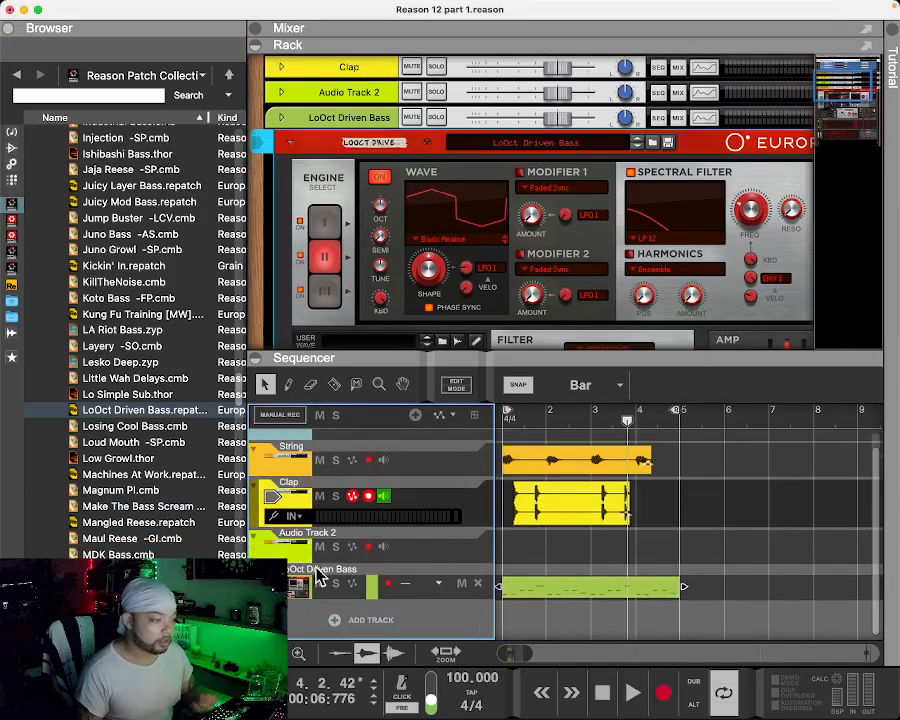
pyautogui.doubleClick(315, 569)
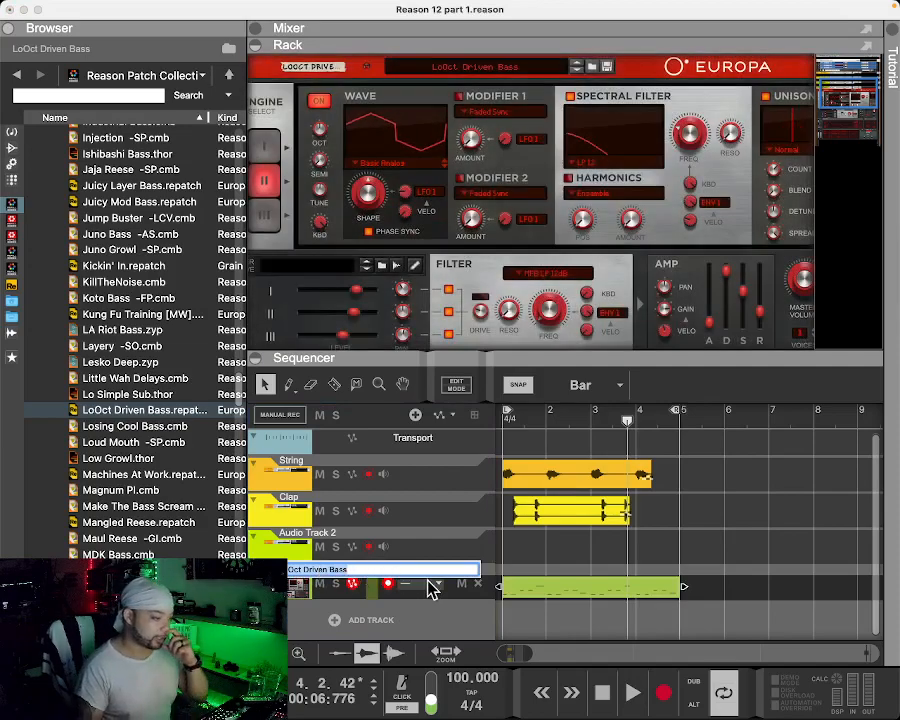
pyautogui.press('BackSpace')
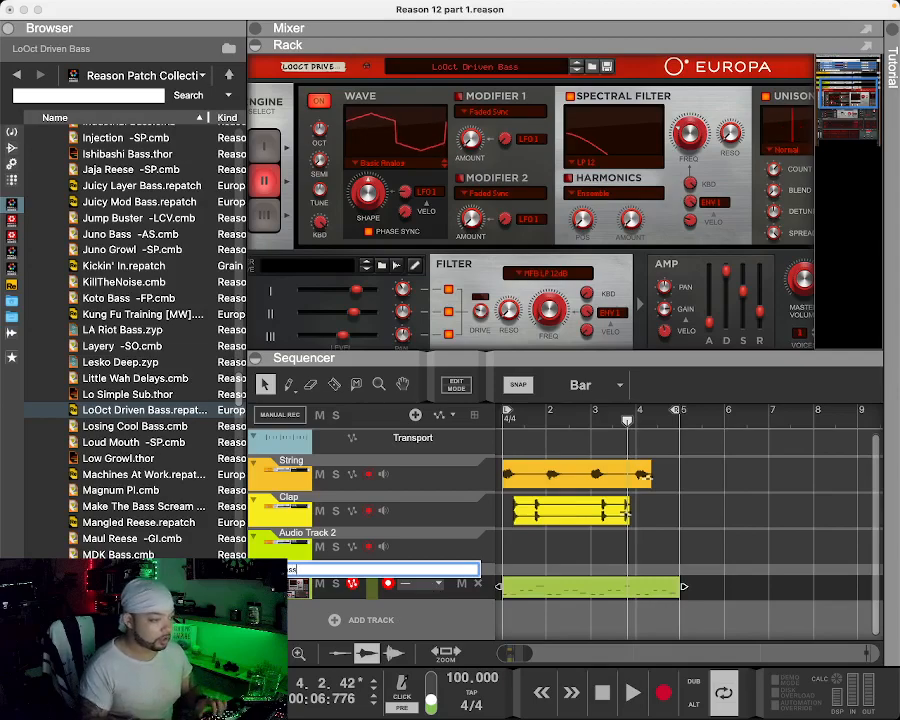
pyautogui.write('Bass')
pyautogui.press('Return')
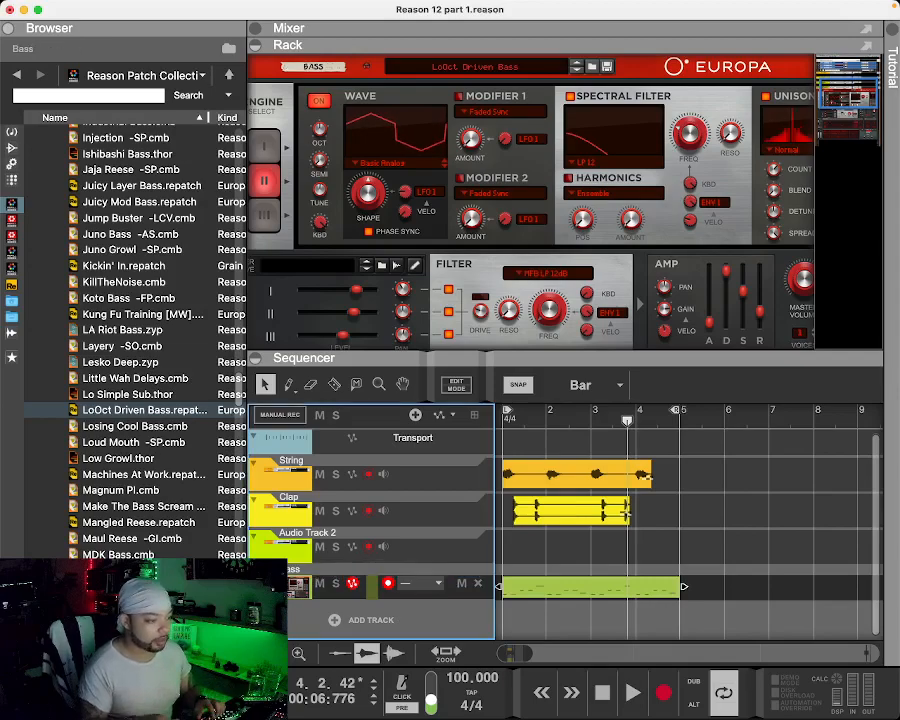
# Step: Collapse the sequencer to view the whole Europa device in the rack, and restore the sequencer
pyautogui.click(260, 359)
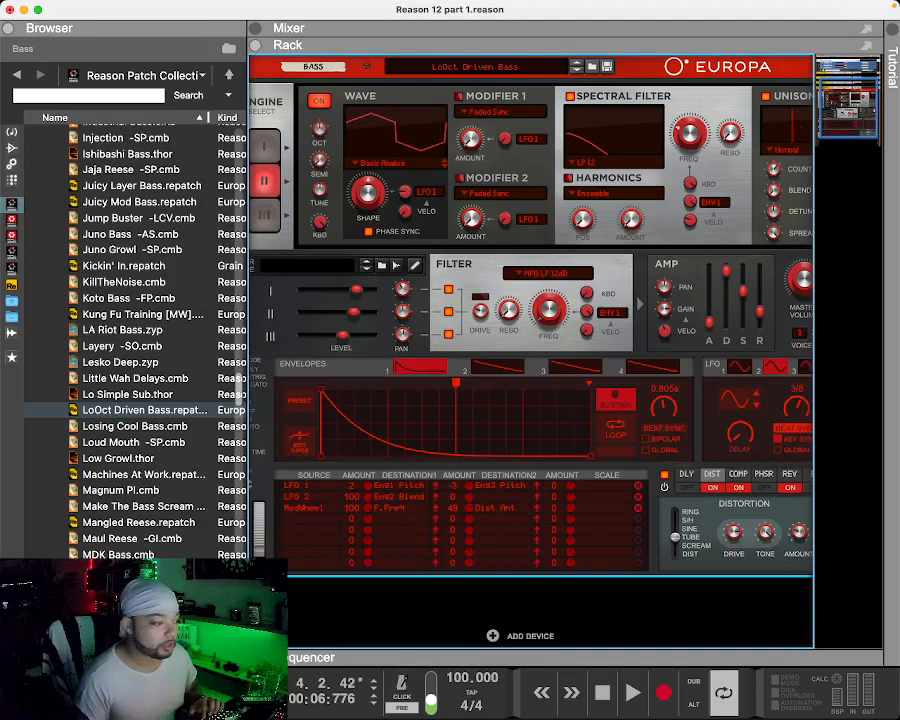
pyautogui.click(257, 657)
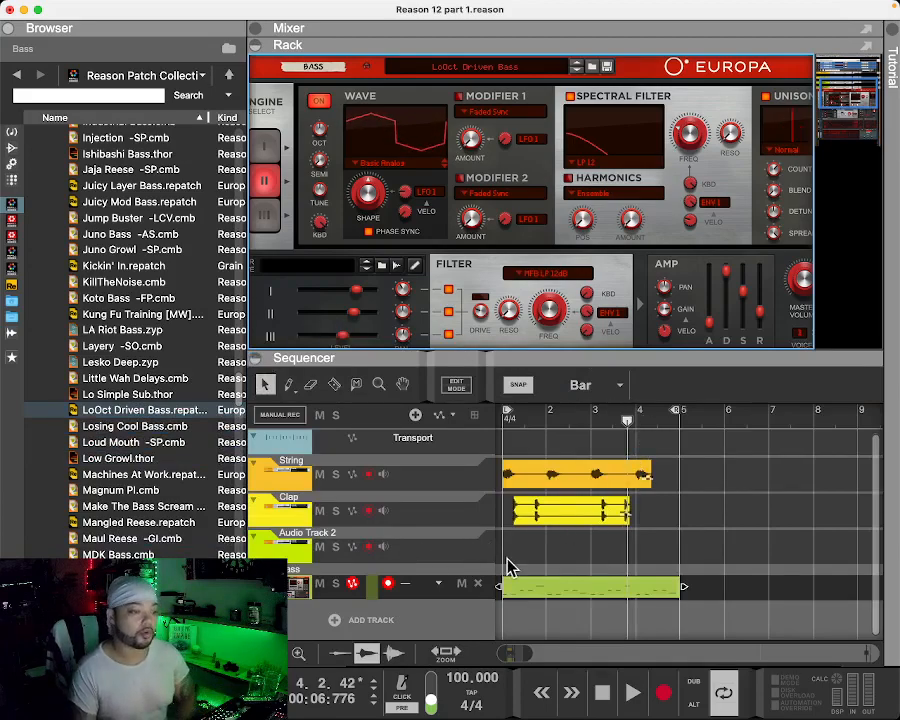
pyautogui.click(258, 364)
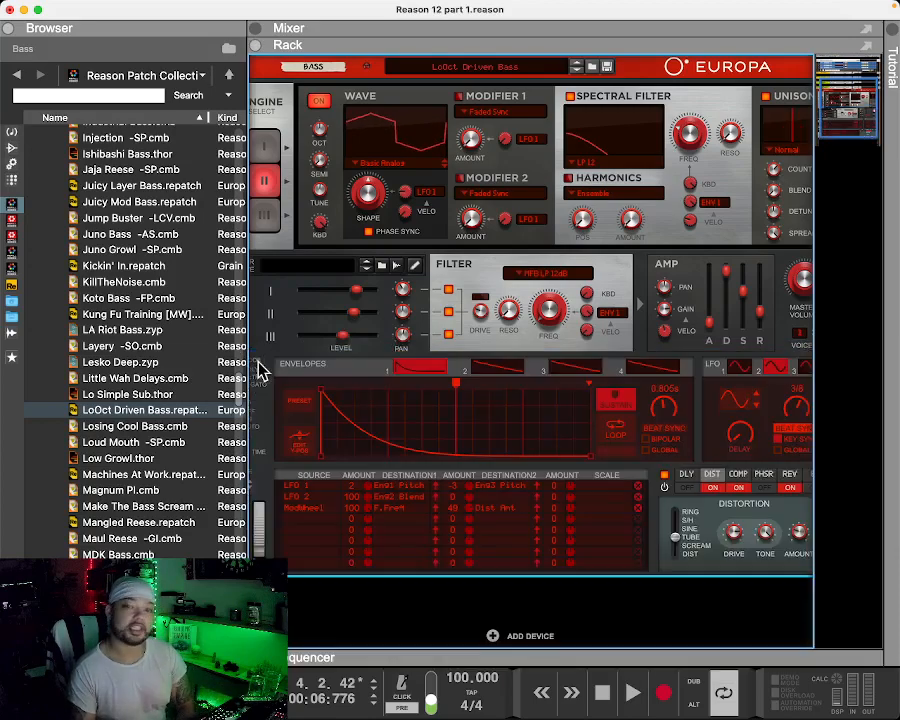
pyautogui.click(232, 378)
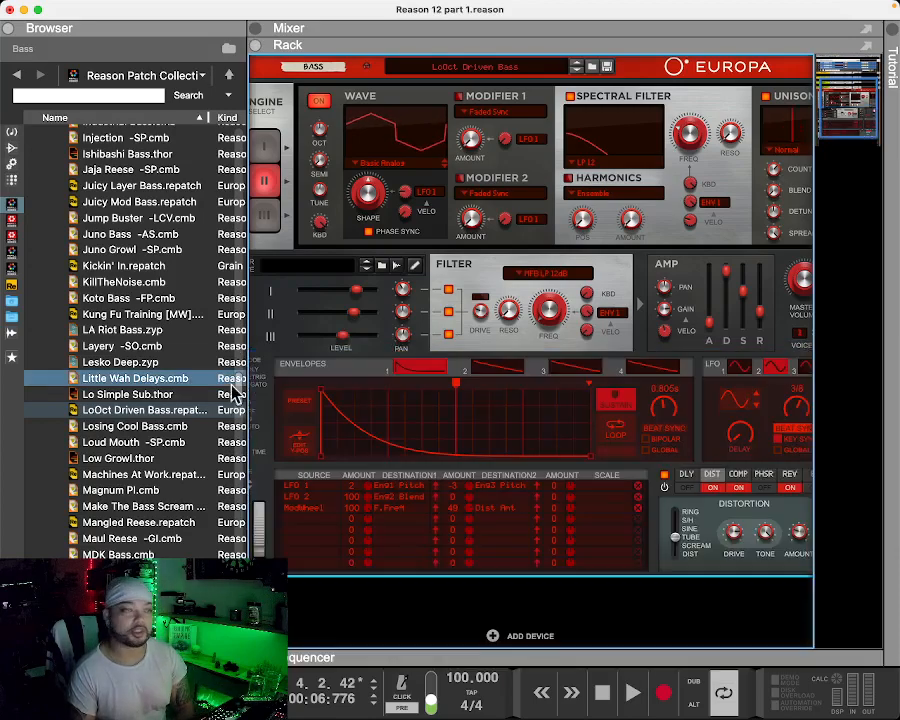
pyautogui.click(220, 348)
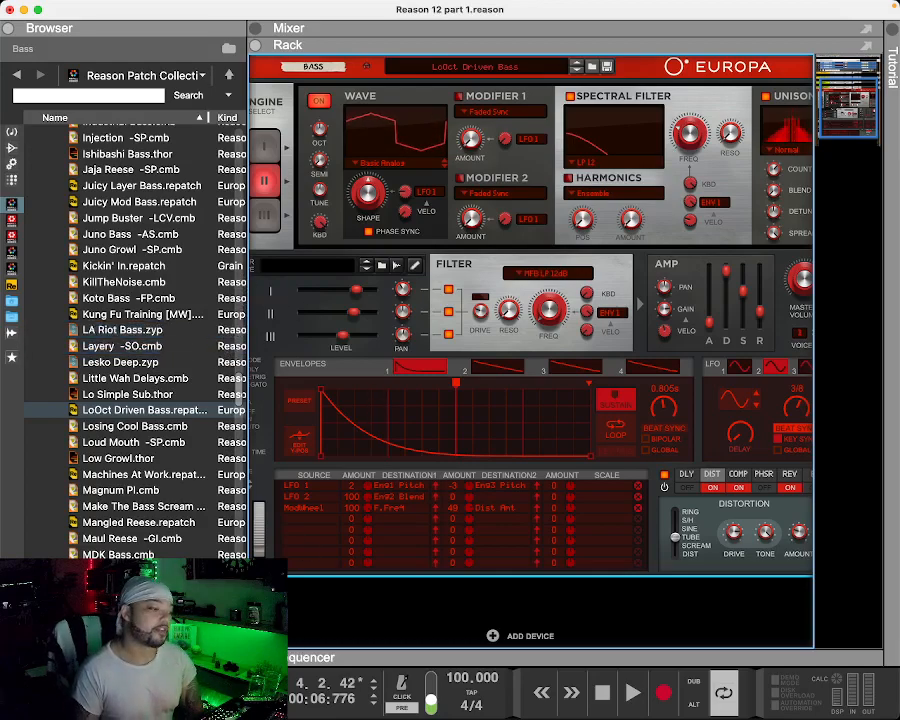
pyautogui.click(256, 658)
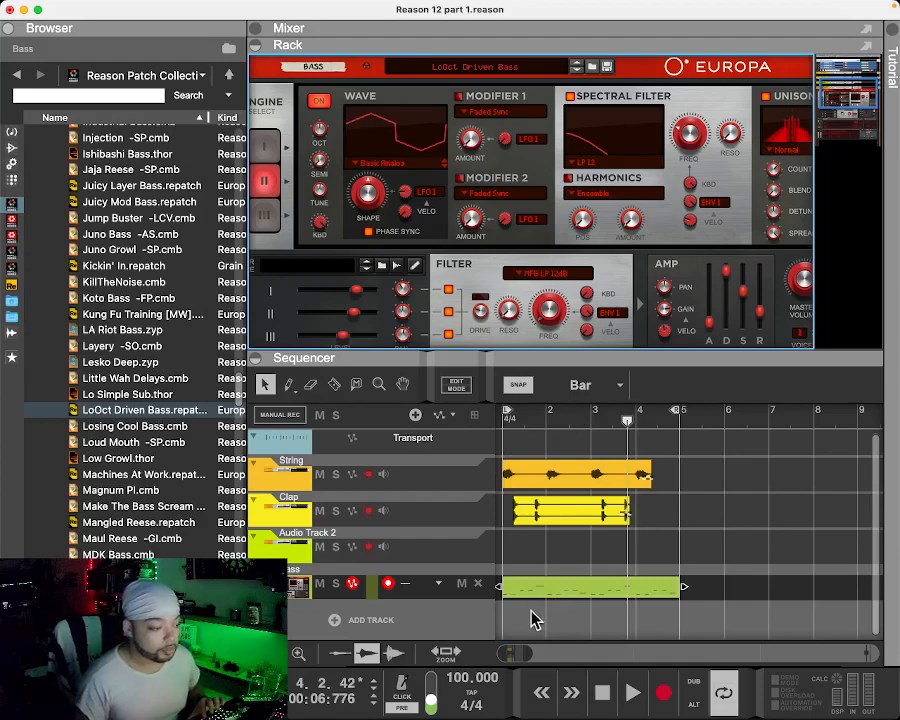
# Step: Rewind to the start of the song and play the loop, collapse the sequencer, and stop playback
pyautogui.press('space')
pyautogui.click(603, 690)
pyautogui.click(545, 693)
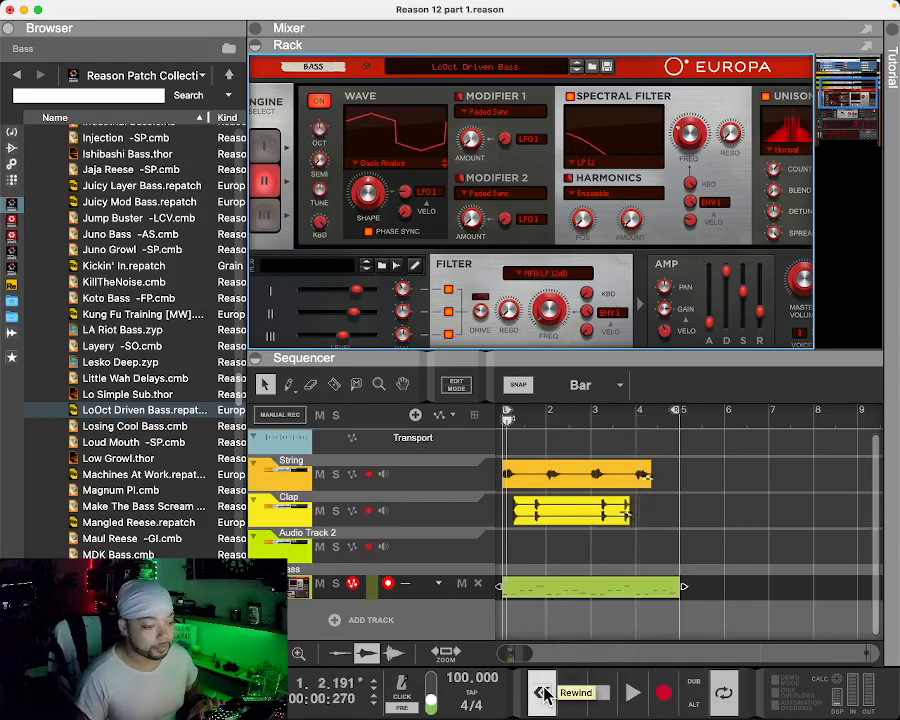
pyautogui.click(629, 692)
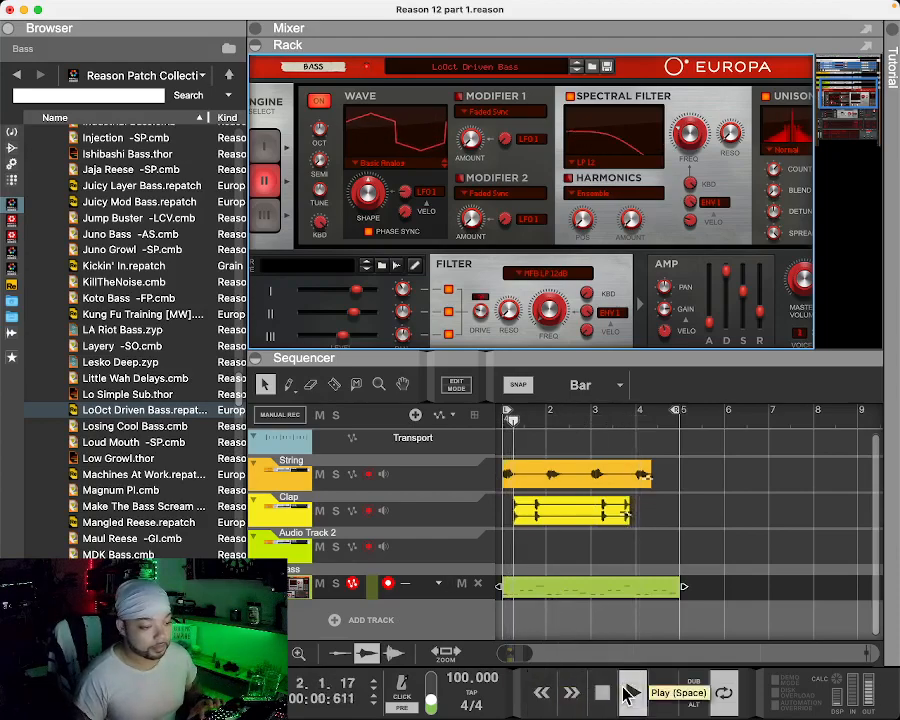
pyautogui.click(255, 362)
pyautogui.press('space')
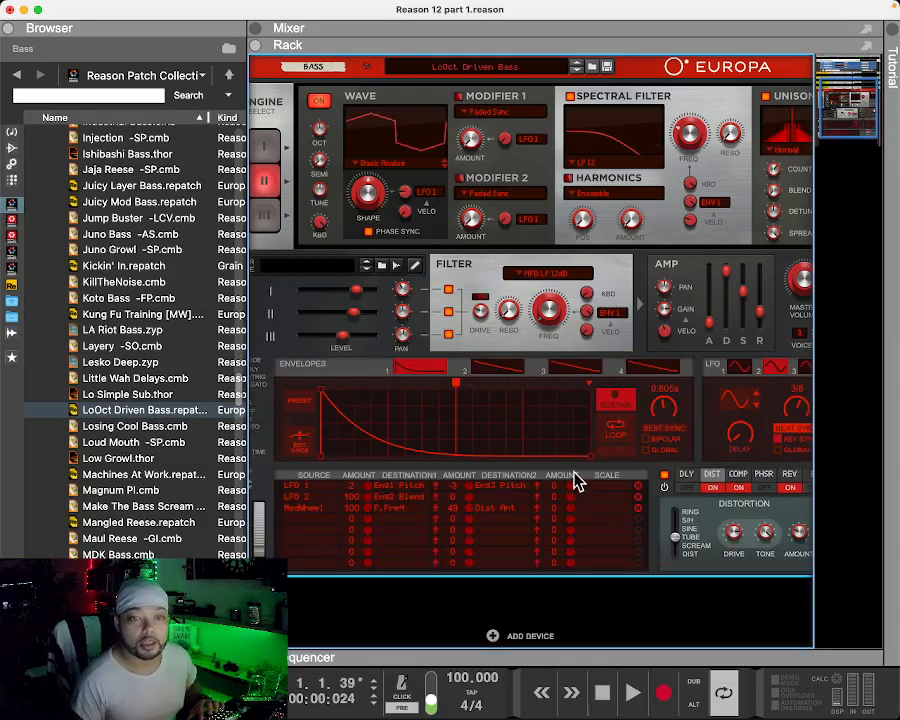
# Step: Hide the browser and open the mixer above the rack, showing its channel faders
pyautogui.scroll(5, 575, 474)
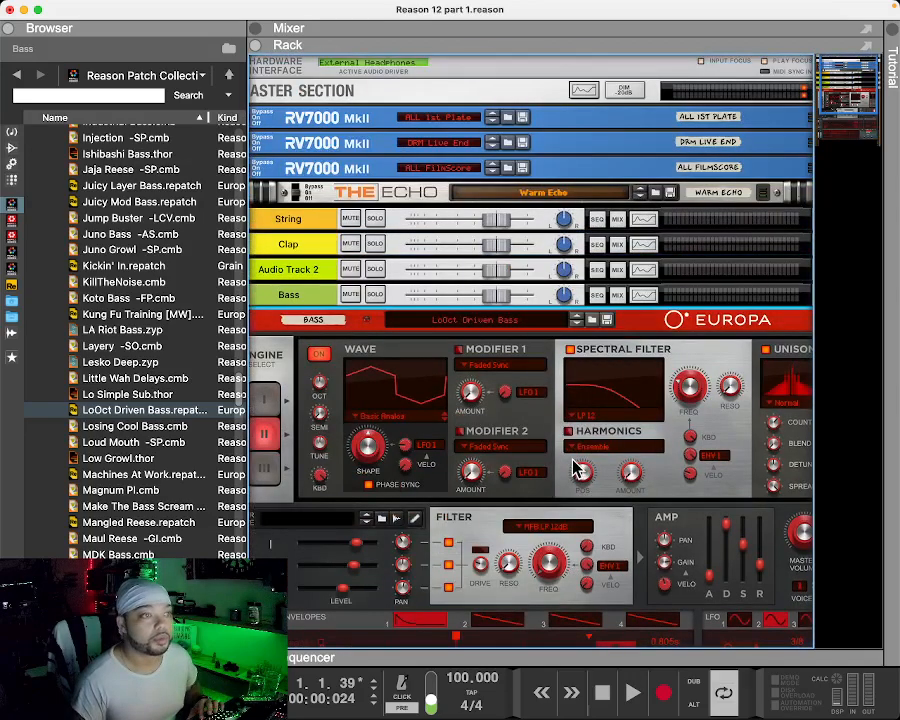
pyautogui.scroll(-1, 495, 228)
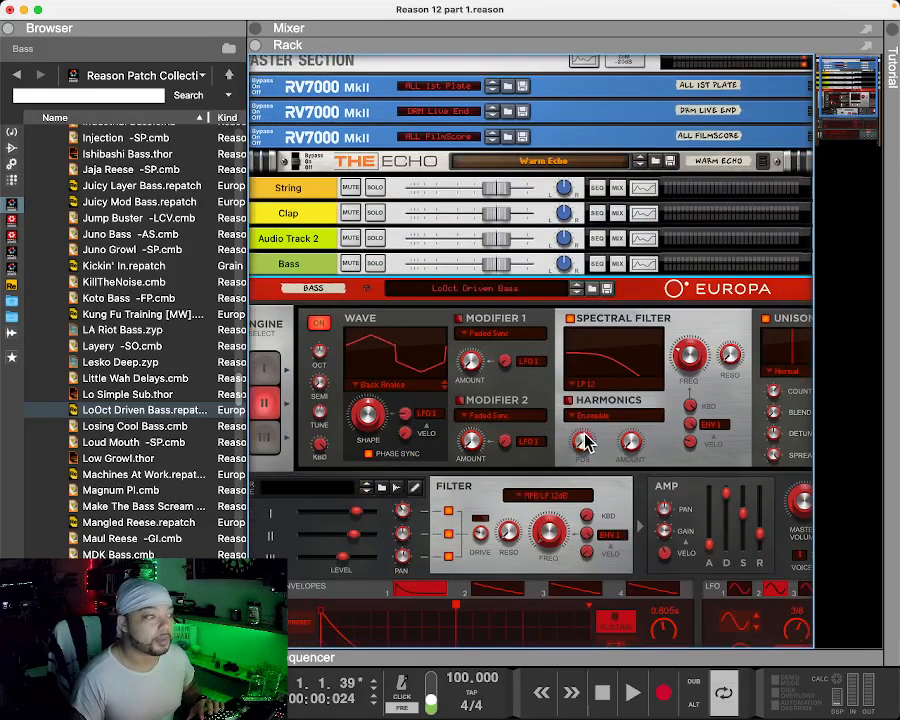
pyautogui.click(9, 29)
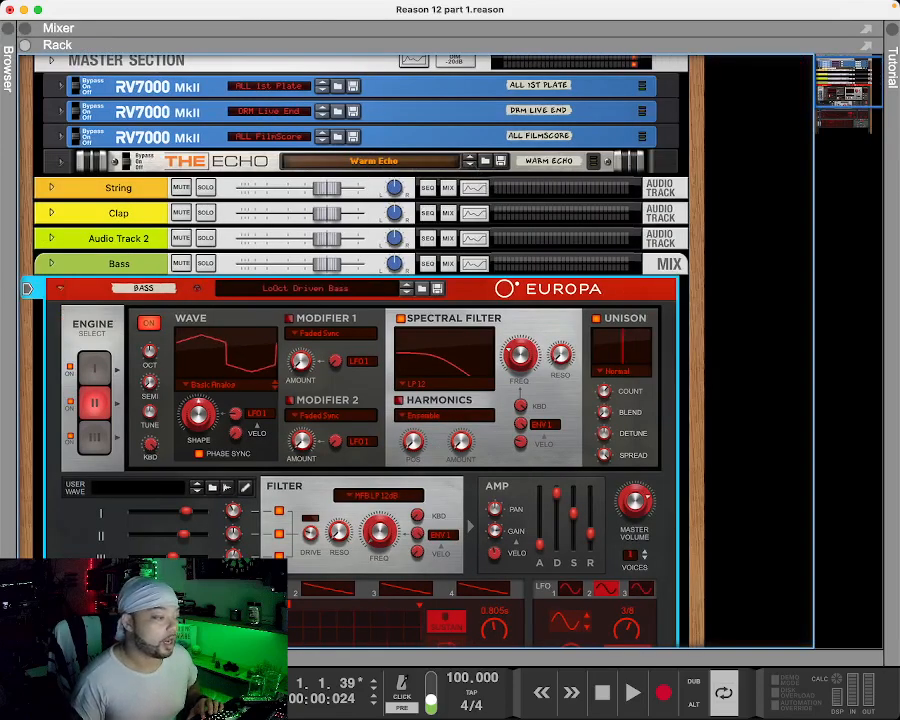
pyautogui.click(26, 32)
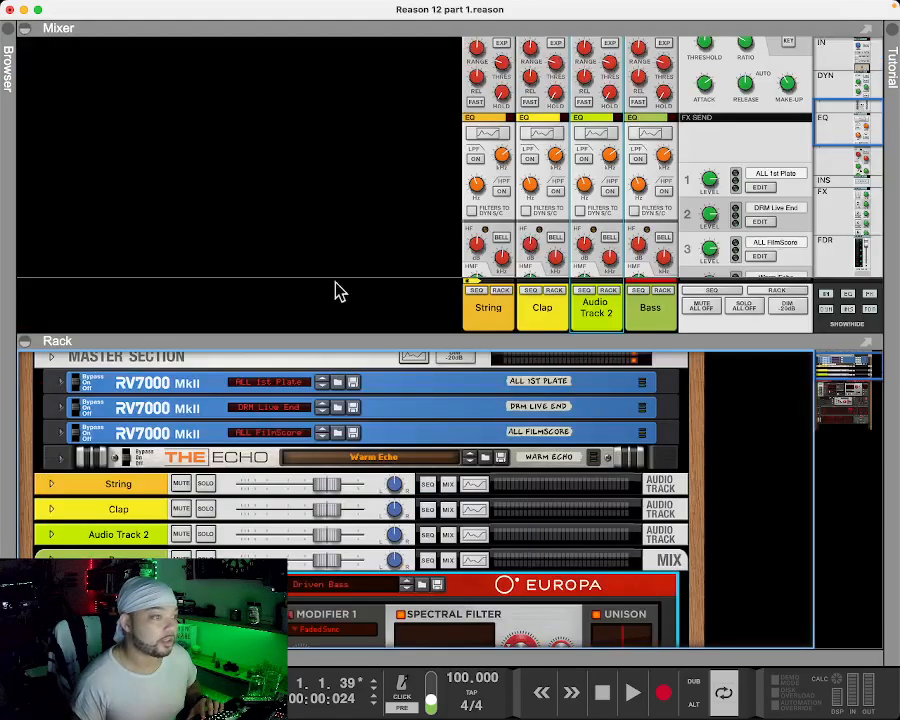
pyautogui.scroll(-5, 528, 280)
# Step: Start the loop playing and reorder the mixer channels so that Audio Track 2 comes after Bass
pyautogui.press('space')
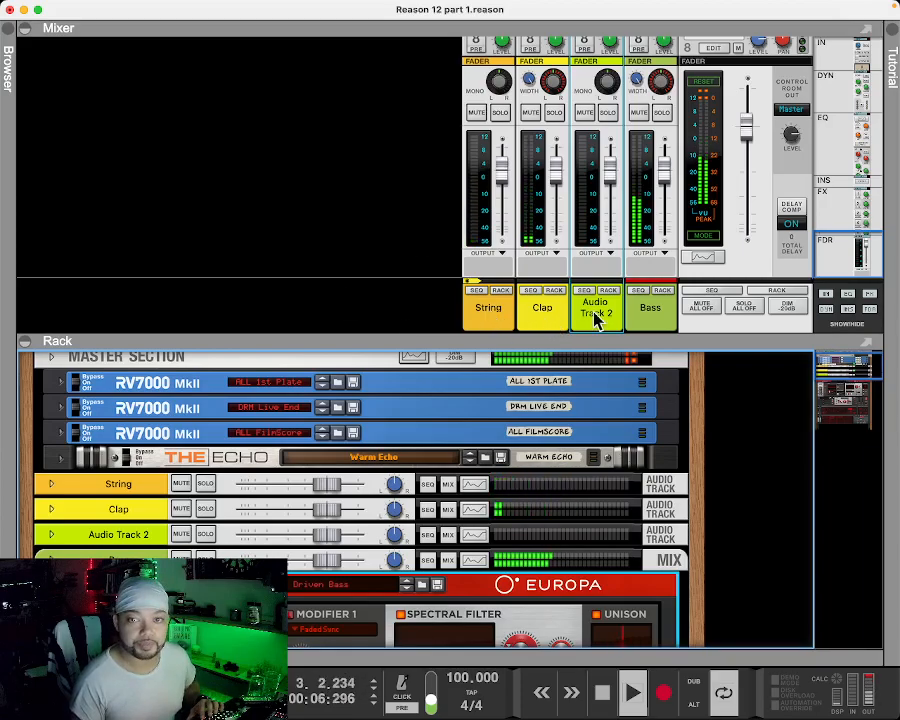
pyautogui.moveTo(598, 314); pyautogui.dragTo(658, 312)
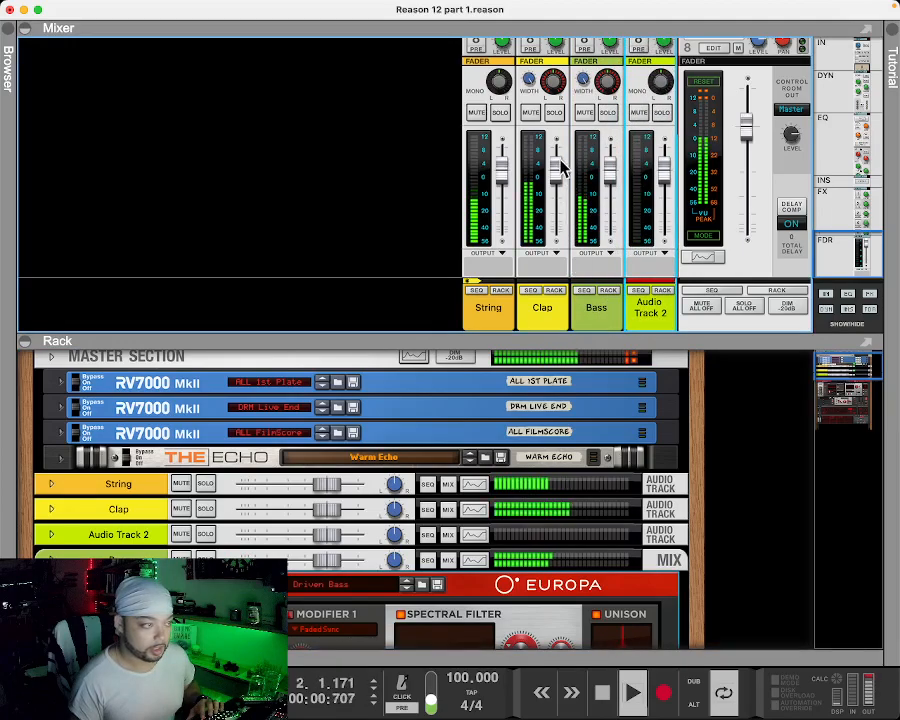
# Step: Mute the String and Clap channels and lower the Bass channel's fader slightly
pyautogui.click(478, 113)
pyautogui.click(531, 113)
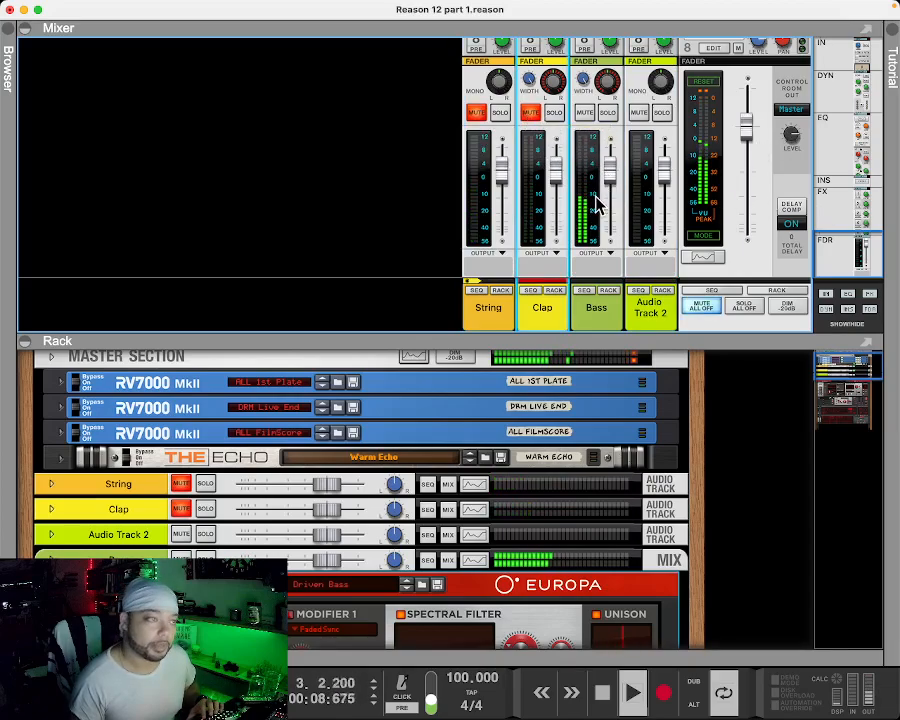
pyautogui.moveTo(609, 170)
pyautogui.mouseDown()
pyautogui.moveTo(611, 151)
pyautogui.moveTo(609, 190)
pyautogui.mouseUp()
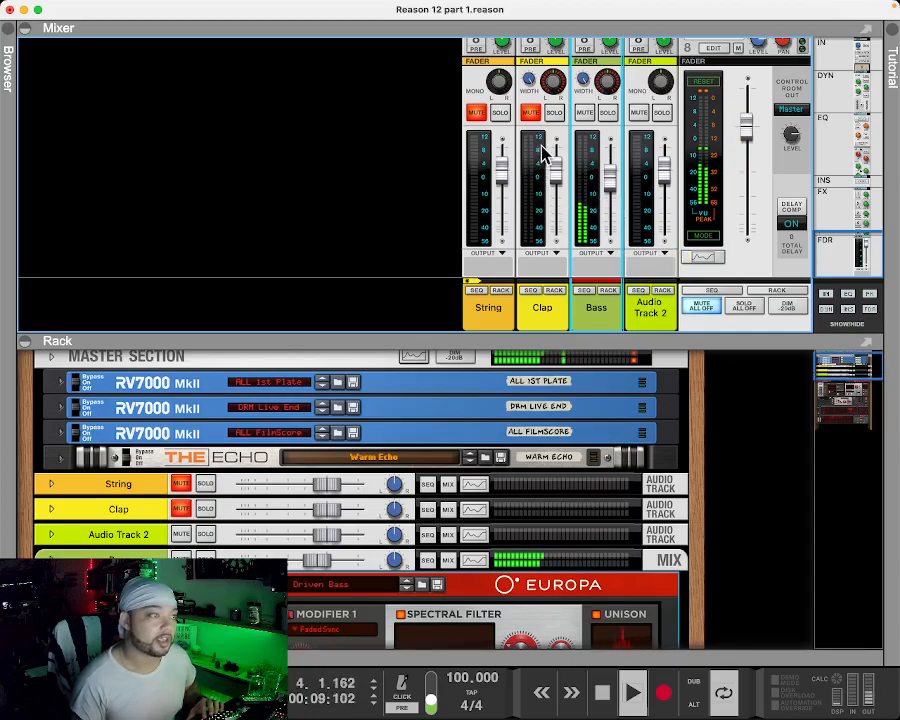
# Step: Unmute the Clap channel and gradually lower its fader to a position somewhat below the Bass fader
pyautogui.click(532, 113)
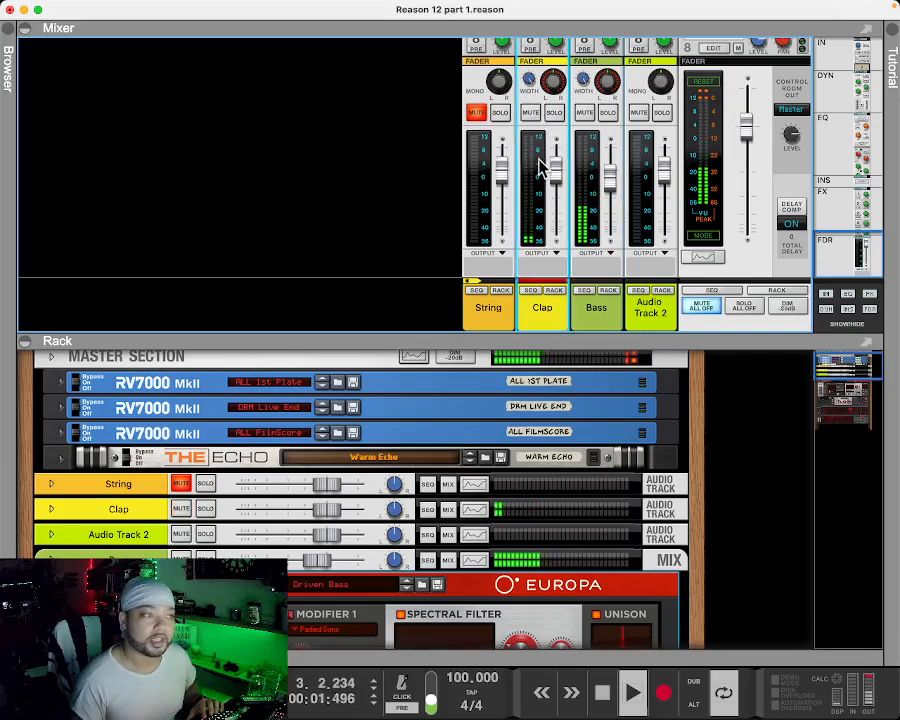
pyautogui.moveTo(553, 178)
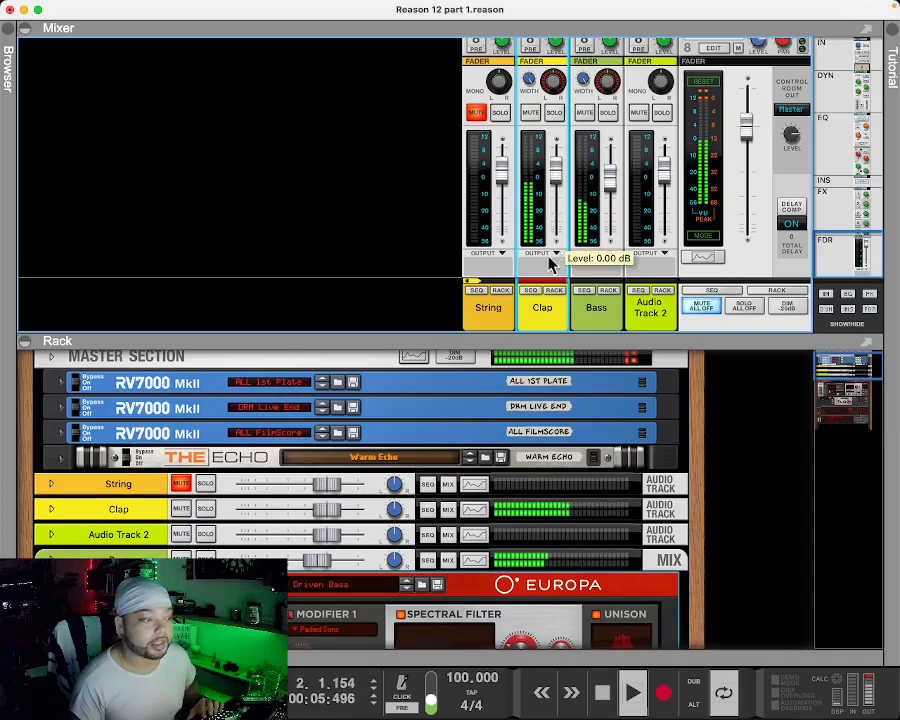
pyautogui.scroll(-1, 483, 458)
pyautogui.scroll(-1, 400, 490)
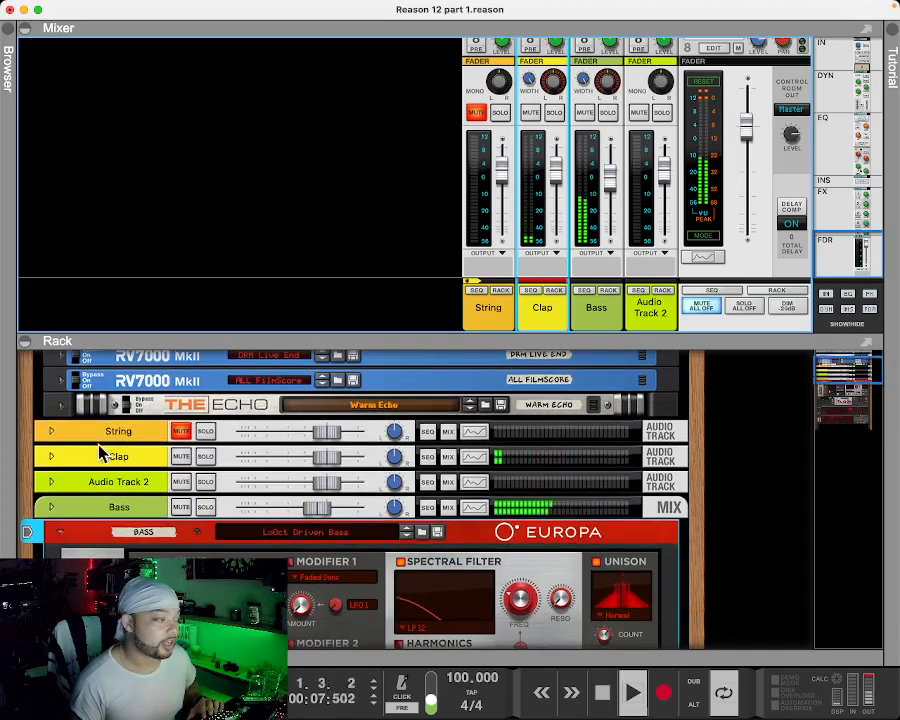
pyautogui.moveTo(323, 463)
pyautogui.mouseDown()
pyautogui.moveTo(283, 465)
pyautogui.moveTo(318, 472)
pyautogui.moveTo(285, 466)
pyautogui.moveTo(327, 462)
pyautogui.mouseUp()
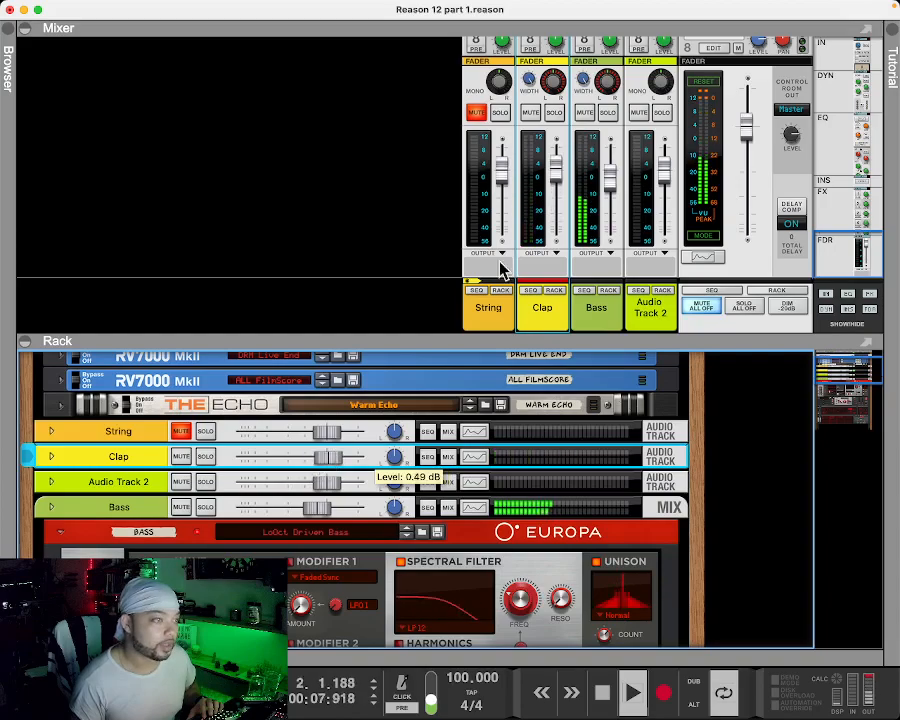
pyautogui.moveTo(562, 177); pyautogui.dragTo(560, 189)
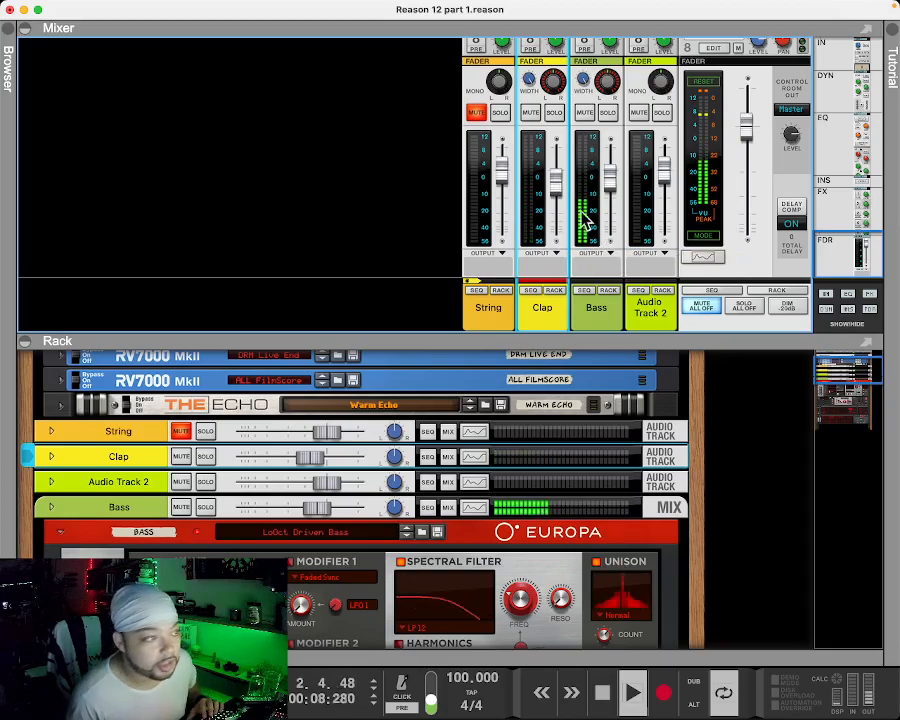
pyautogui.moveTo(560, 187); pyautogui.dragTo(560, 193)
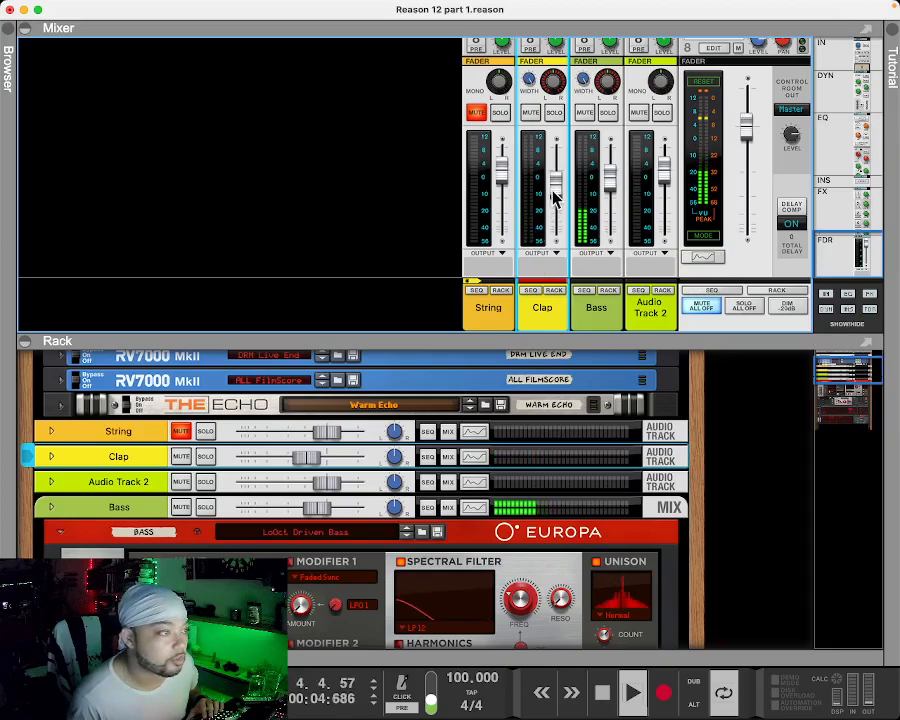
pyautogui.moveTo(556, 196); pyautogui.dragTo(555, 201)
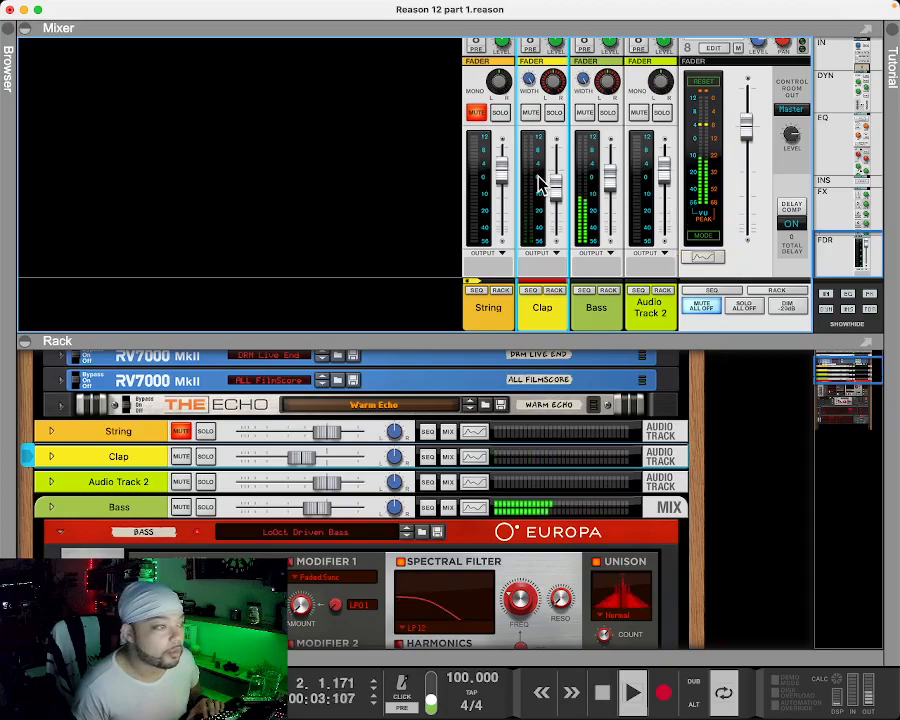
pyautogui.moveTo(555, 197); pyautogui.dragTo(554, 197)
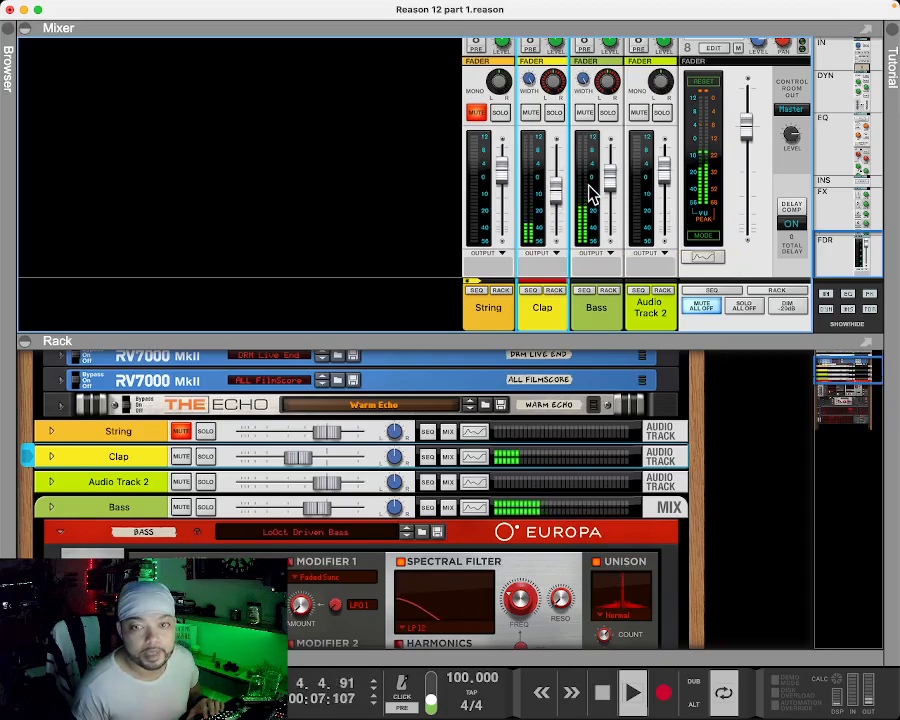
# Step: Unmute the String channel, lower its fader to slightly below the Clap fader, and stop playback
pyautogui.click(480, 112)
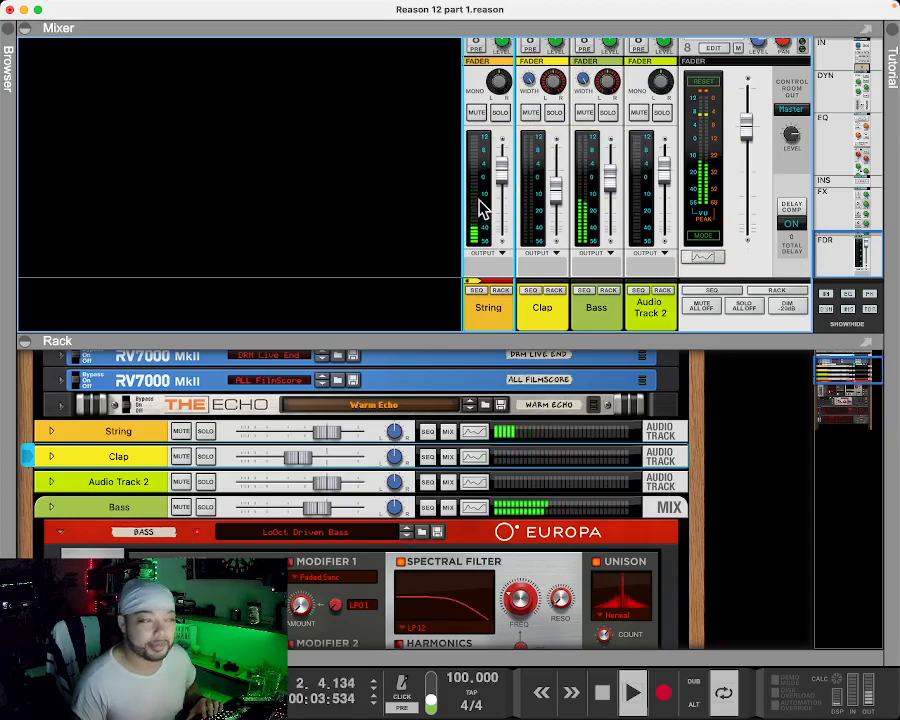
pyautogui.moveTo(501, 178); pyautogui.dragTo(502, 205)
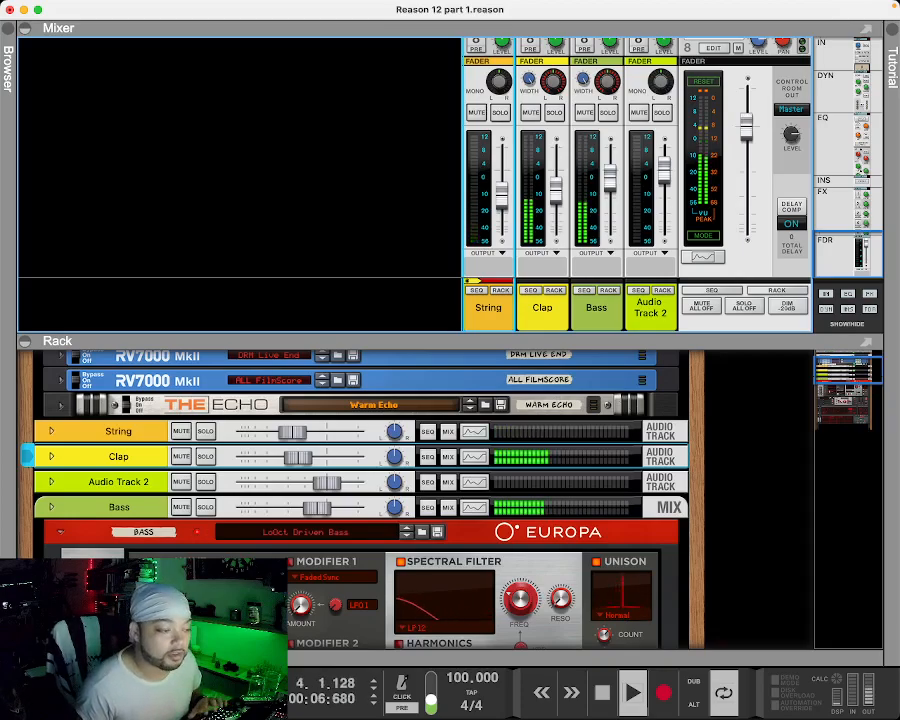
pyautogui.press('space')
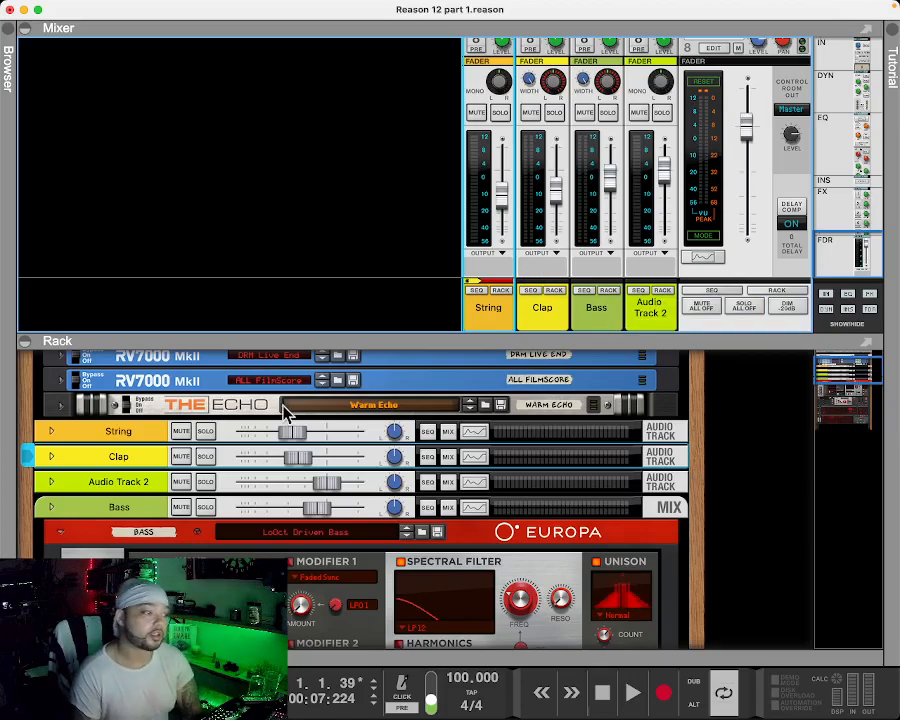
# Step: Fold the Europa Bass device in the rack and reopen the browser
pyautogui.scroll(-1, 305, 467)
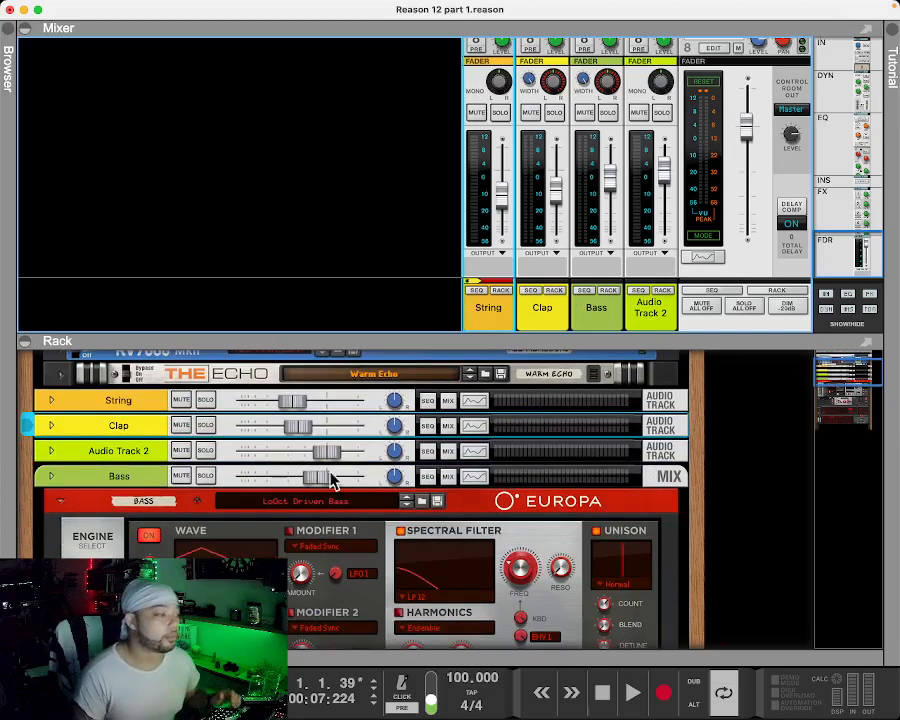
pyautogui.click(58, 503)
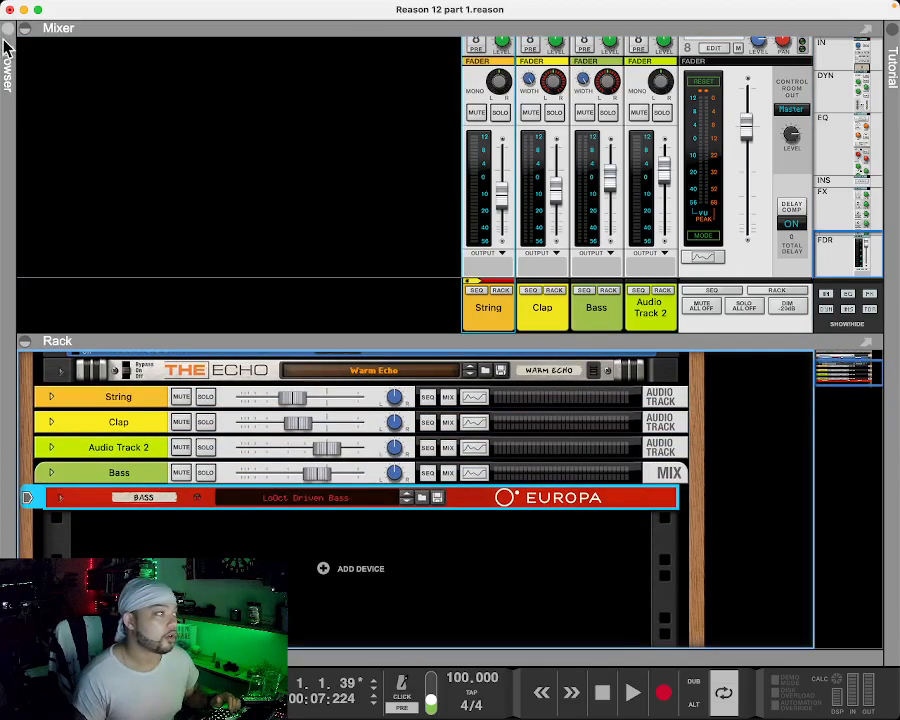
pyautogui.click(7, 48)
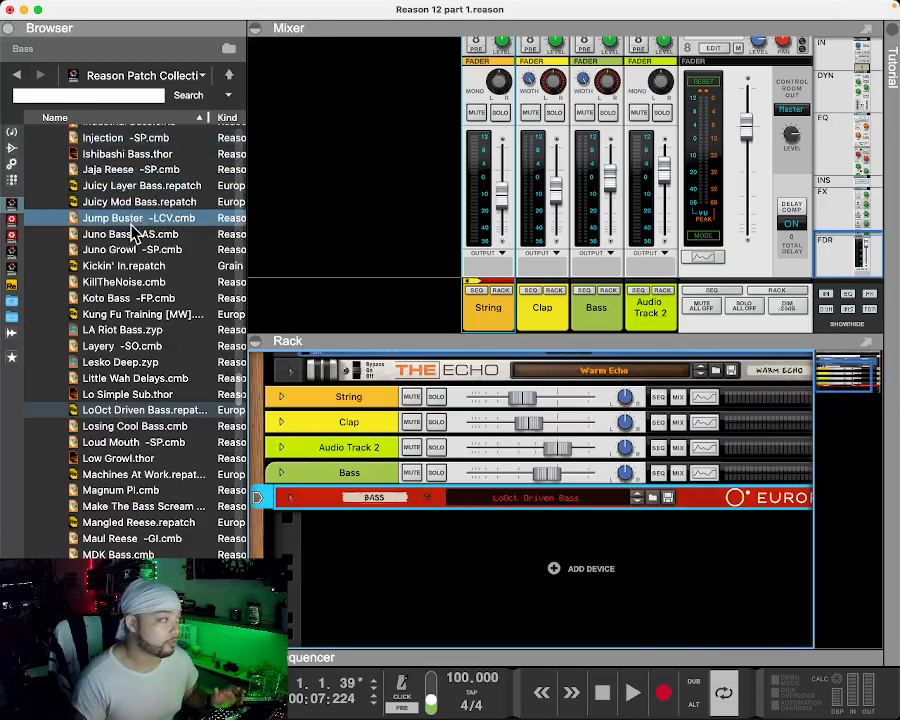
# Step: Collapse the Synth Bass folder and its parent 2 Bass folder in the patch browser
pyautogui.scroll(15, 125, 228)
pyautogui.scroll(10, 123, 227)
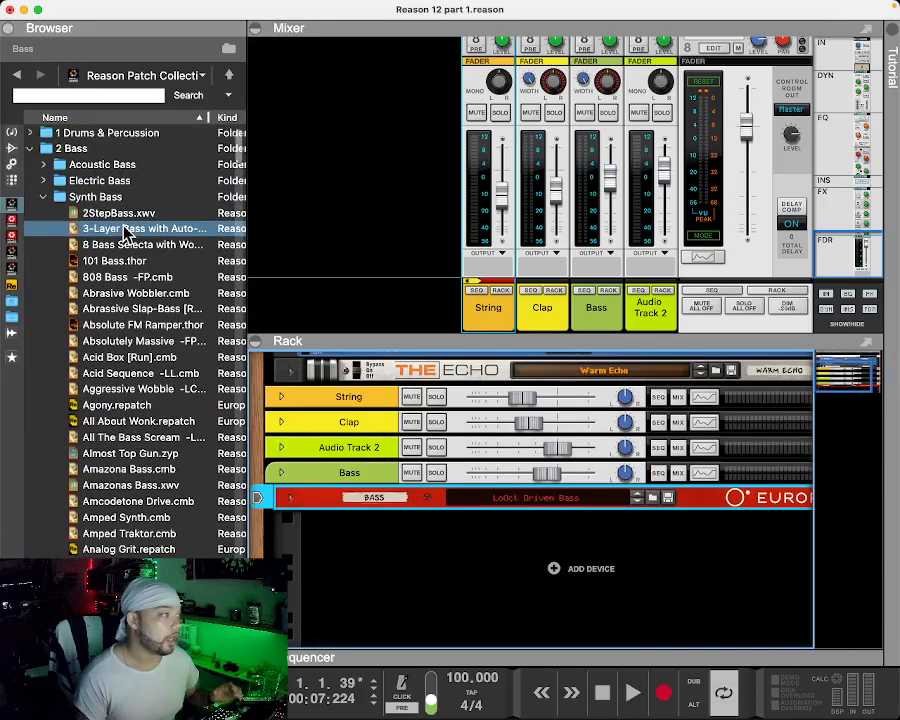
pyautogui.click(44, 197)
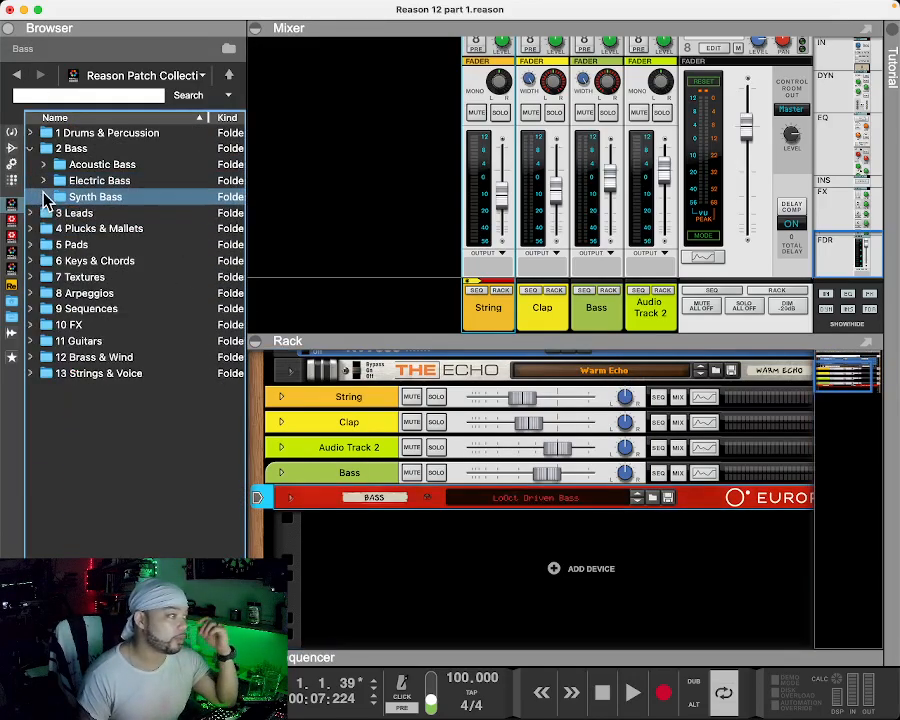
pyautogui.click(31, 149)
# Step: Expand the 1 Drums & Percussion folder down through Drum Instruments to the BassDrums patches
pyautogui.click(33, 133)
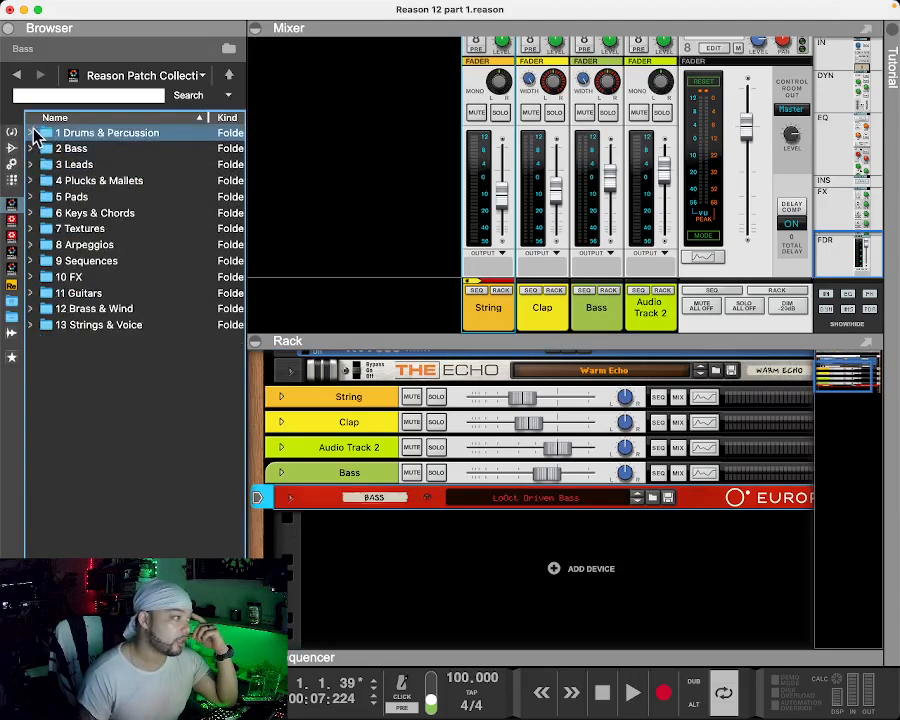
pyautogui.click(33, 133)
pyautogui.click(36, 148)
pyautogui.click(38, 164)
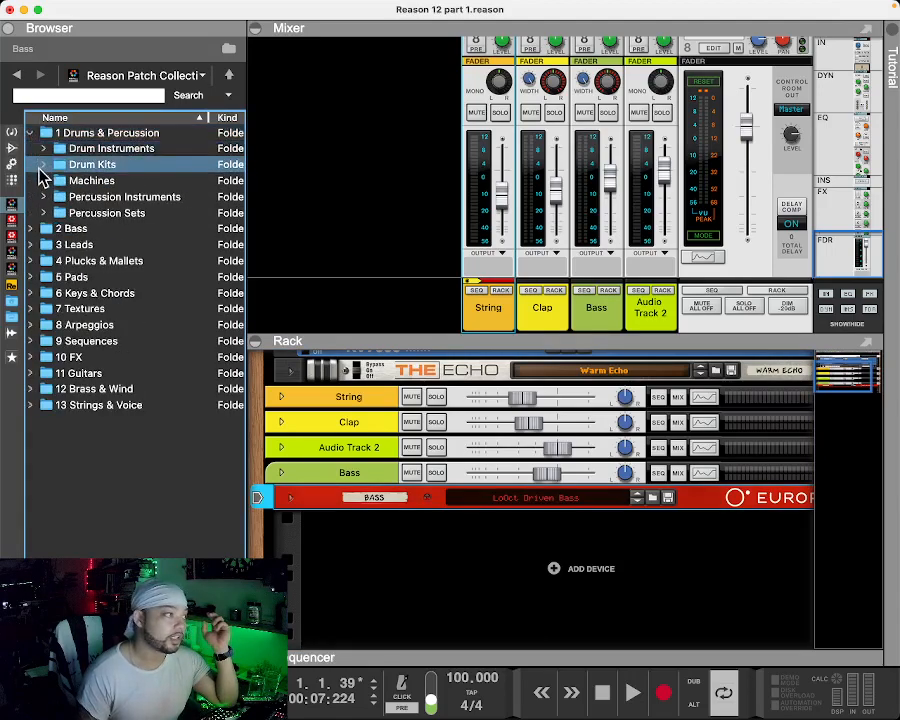
pyautogui.click(43, 150)
pyautogui.click(43, 150)
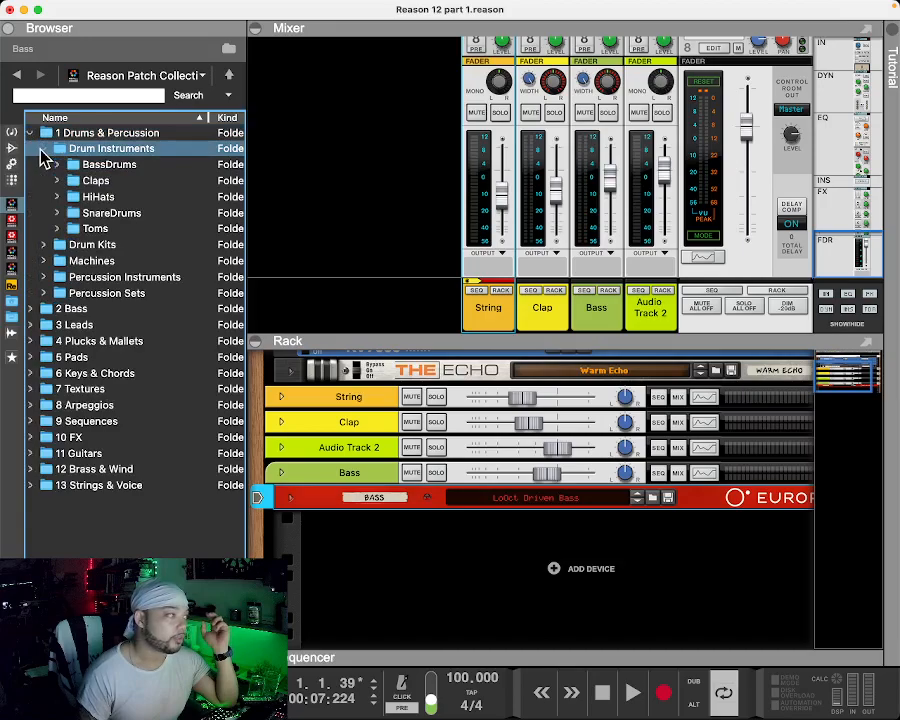
pyautogui.click(47, 166)
pyautogui.click(53, 165)
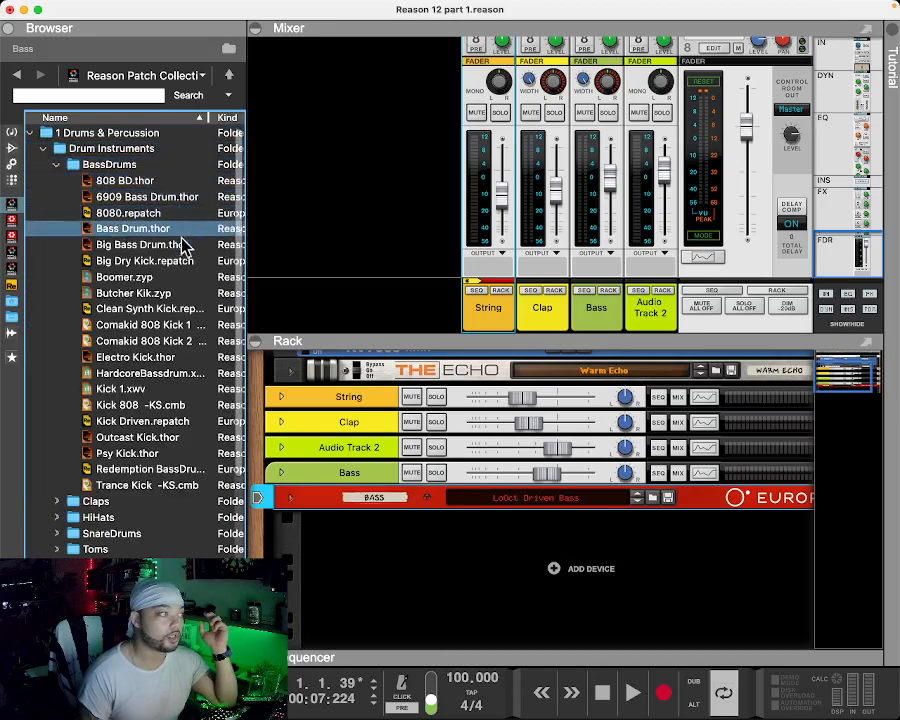
# Step: Create a new instrument track from the Kick Driven.repatch bass drum patch
pyautogui.scroll(-4, 170, 452)
pyautogui.scroll(4, 172, 440)
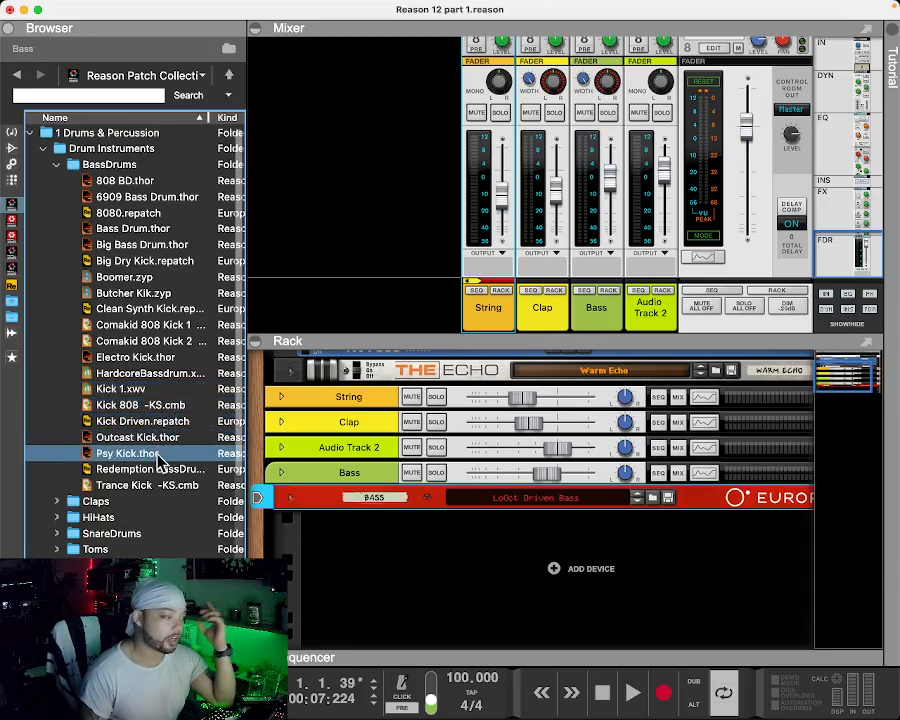
pyautogui.doubleClick(170, 425)
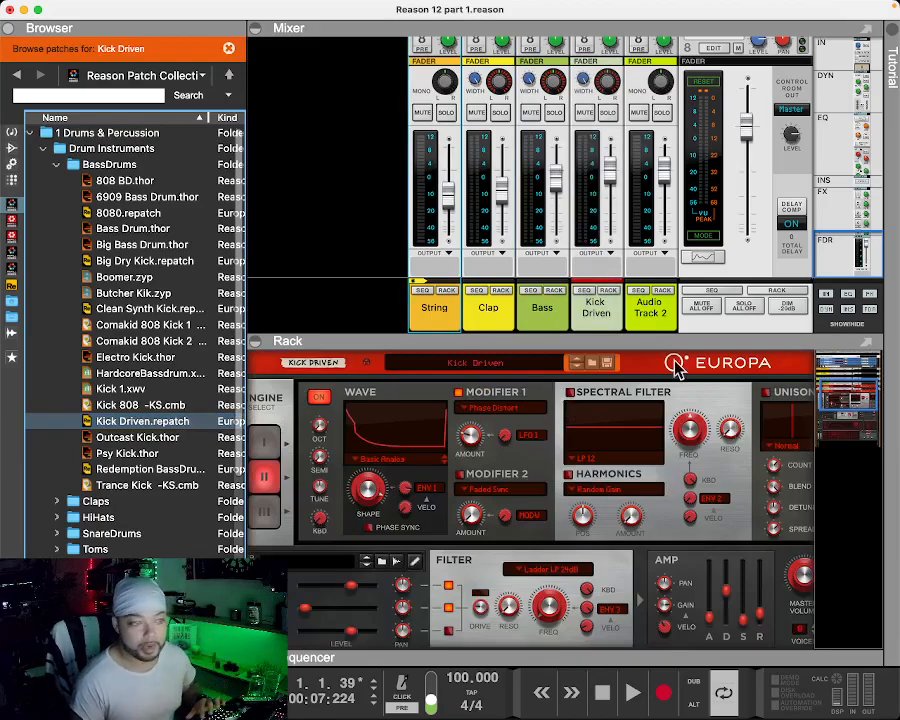
# Step: Unfold the sequencer and play the loop to audition the new kick against the existing tracks, stopping near the loop end
pyautogui.click(256, 657)
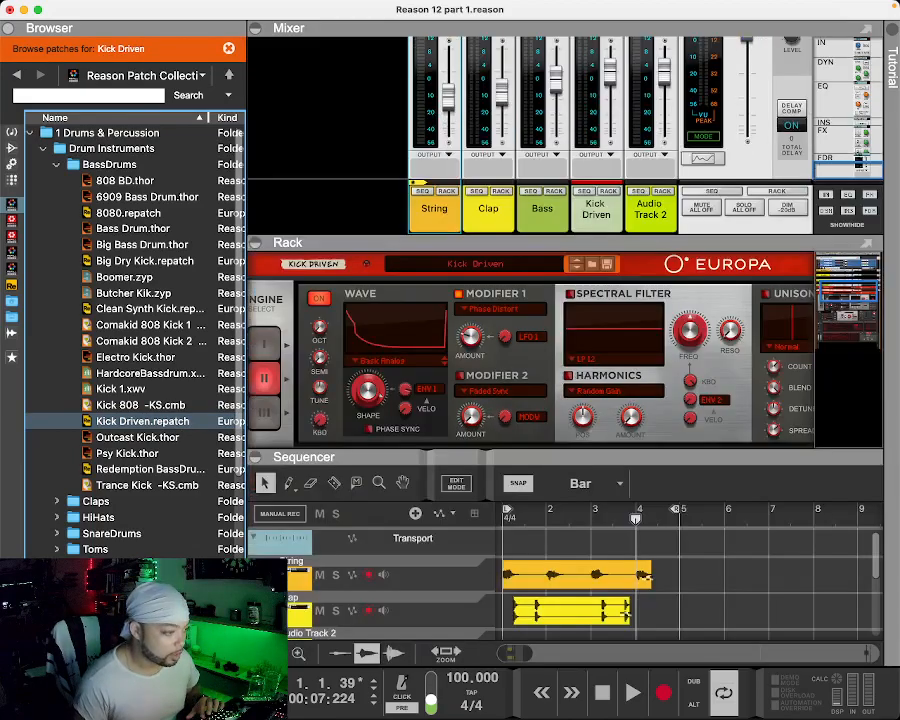
pyautogui.scroll(-5, 437, 562)
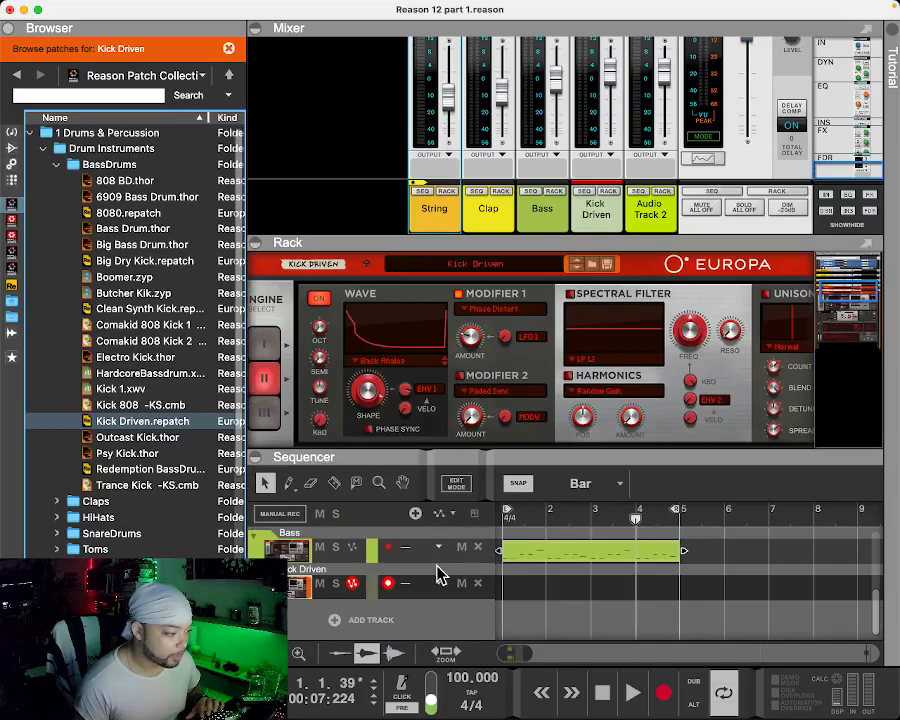
pyautogui.scroll(5, 440, 565)
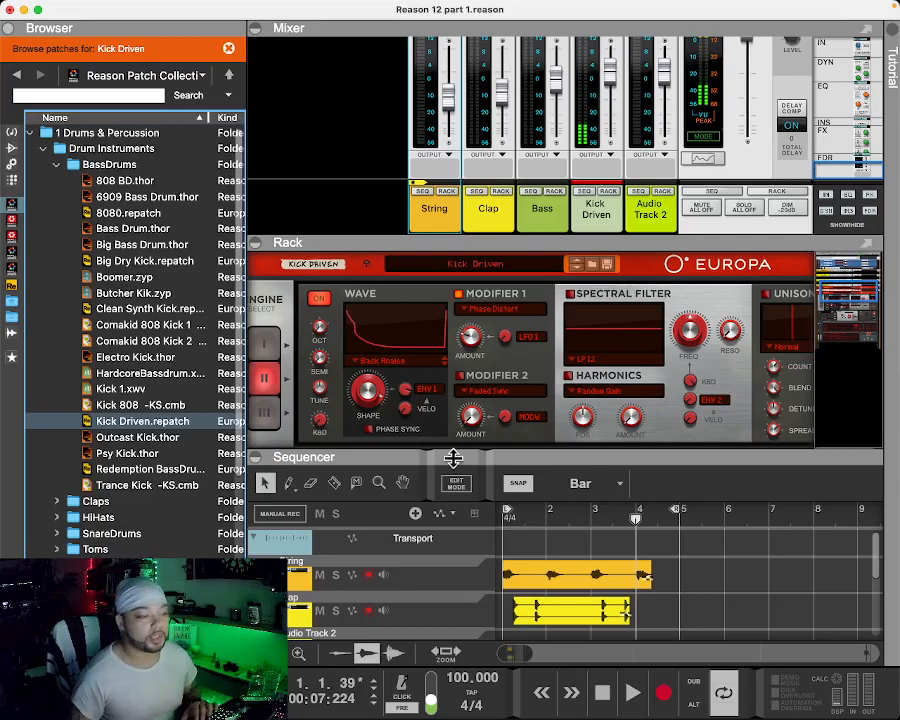
pyautogui.scroll(-3, 488, 622)
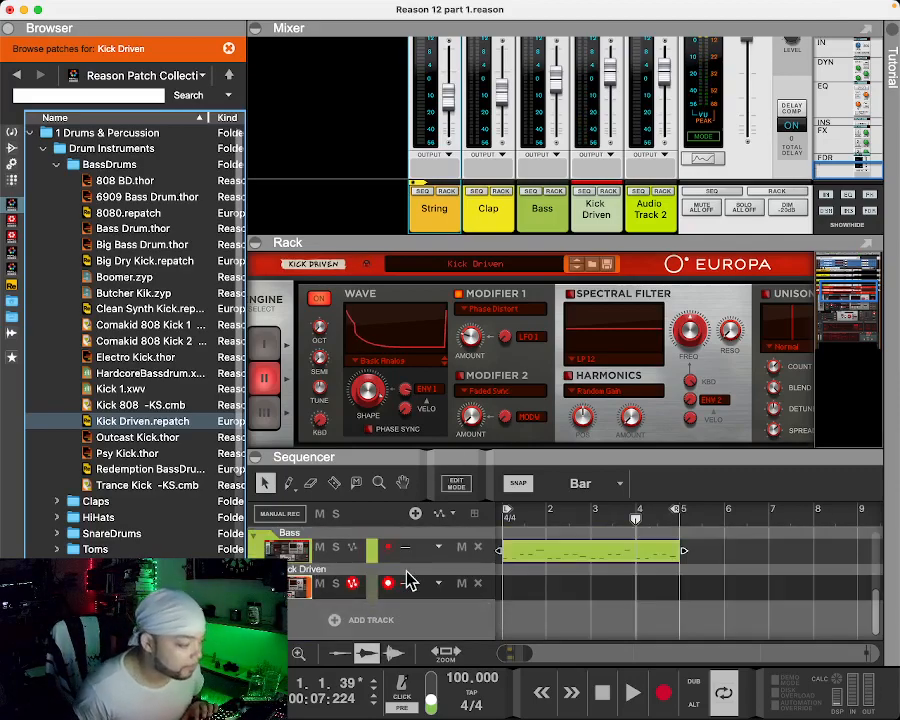
pyautogui.press('space')
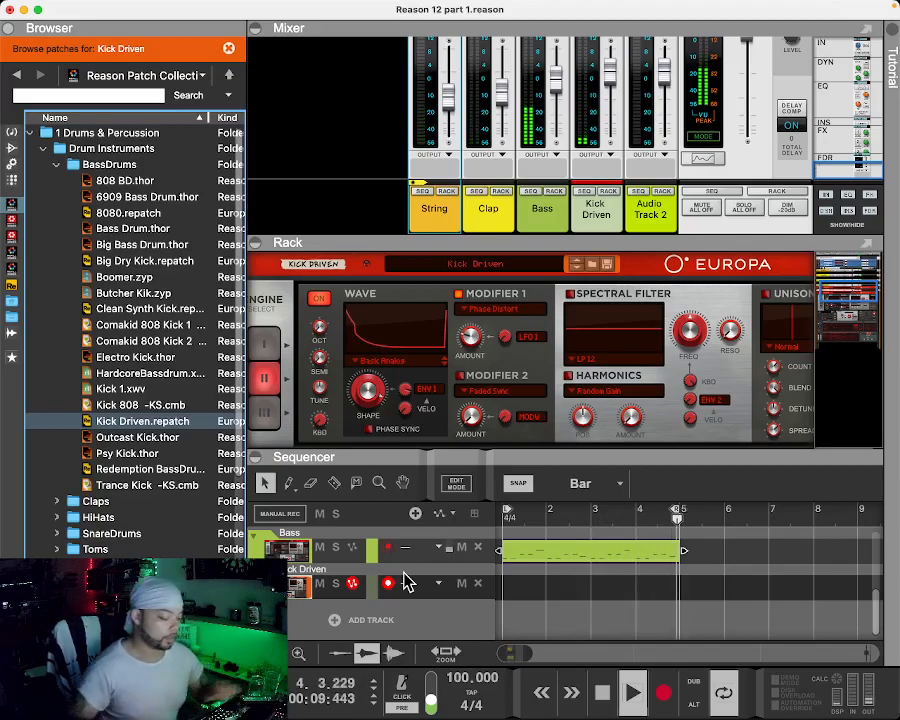
pyautogui.press('space')
# Step: Rename the Kick Driven mixer channel as Bass Drum
pyautogui.scroll(1, 662, 312)
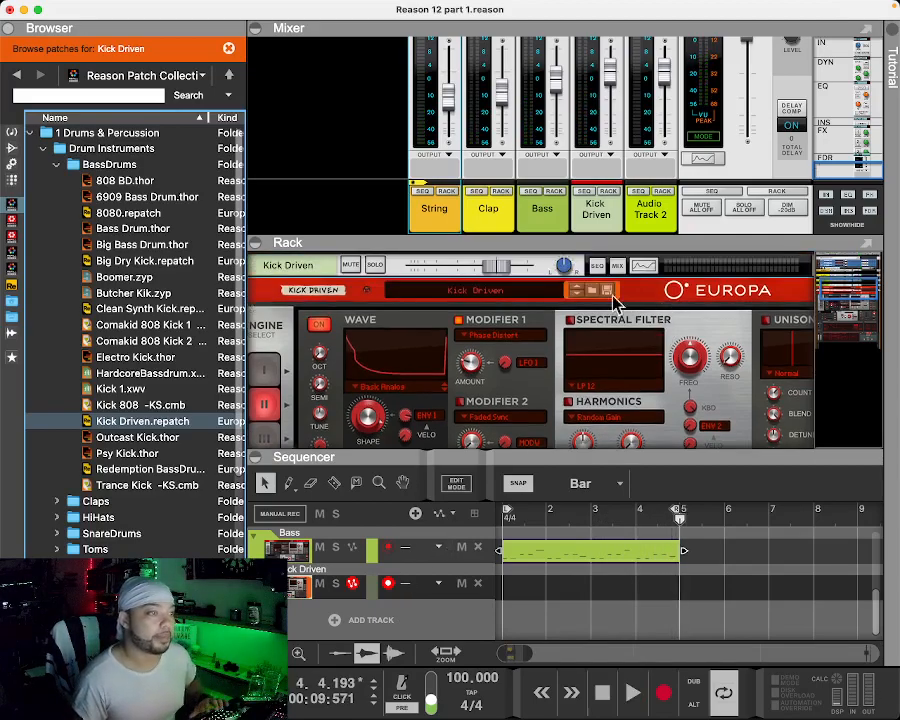
pyautogui.click(608, 212)
pyautogui.doubleClick(608, 212)
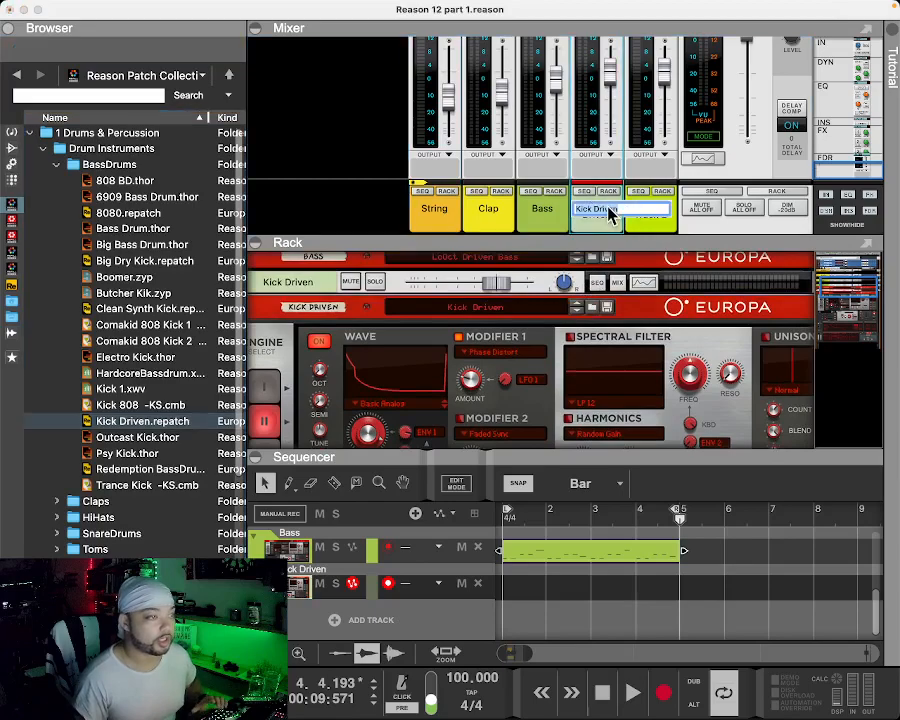
pyautogui.write('Bass Drum')
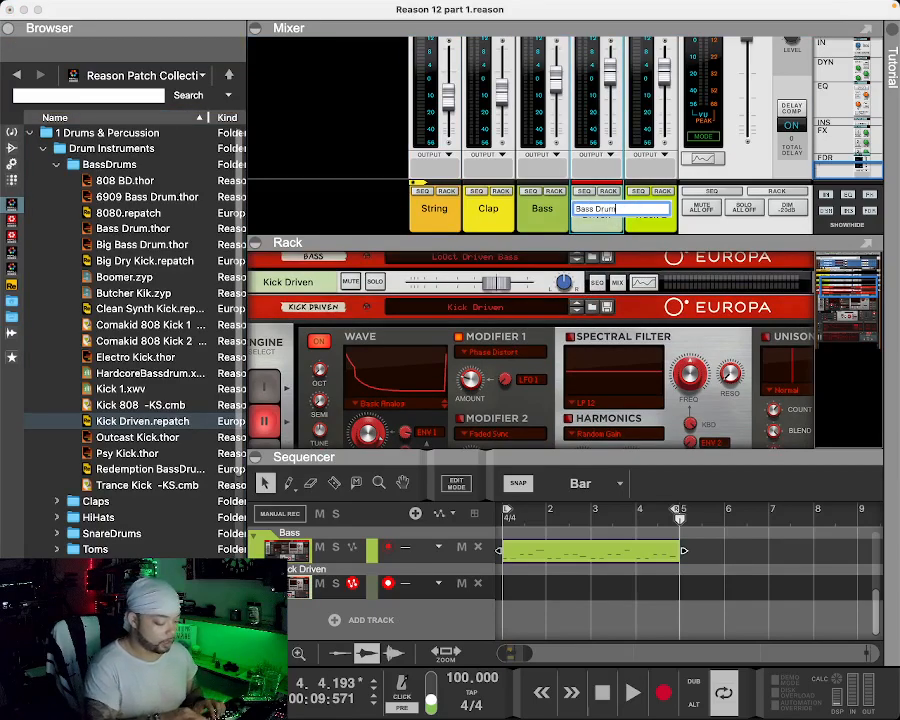
pyautogui.press('Return')
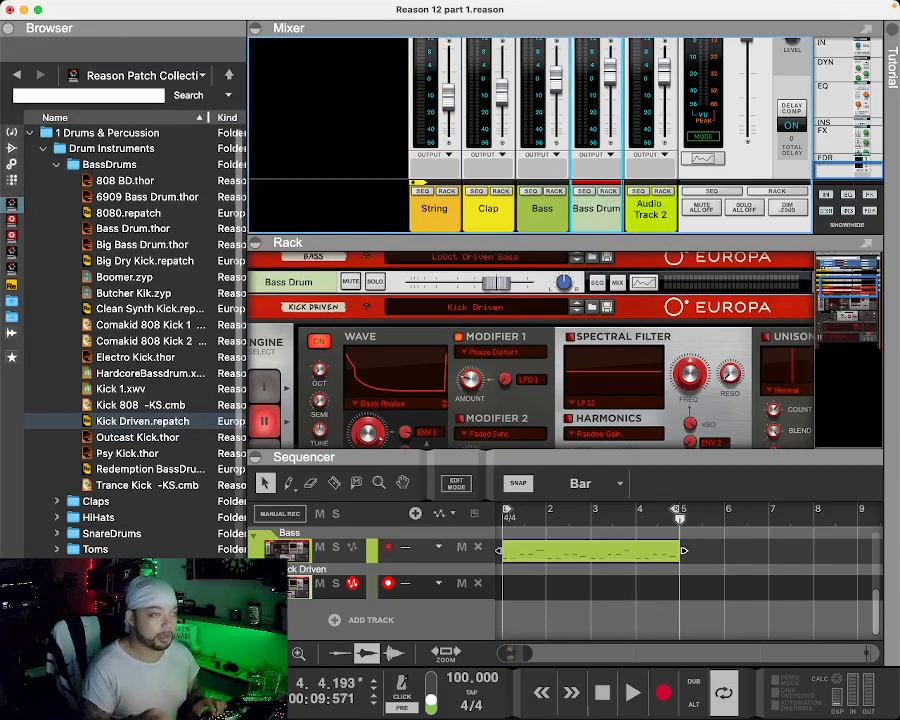
# Step: Fold the rack area and mute the Clap and String mixer channels
pyautogui.click(258, 245)
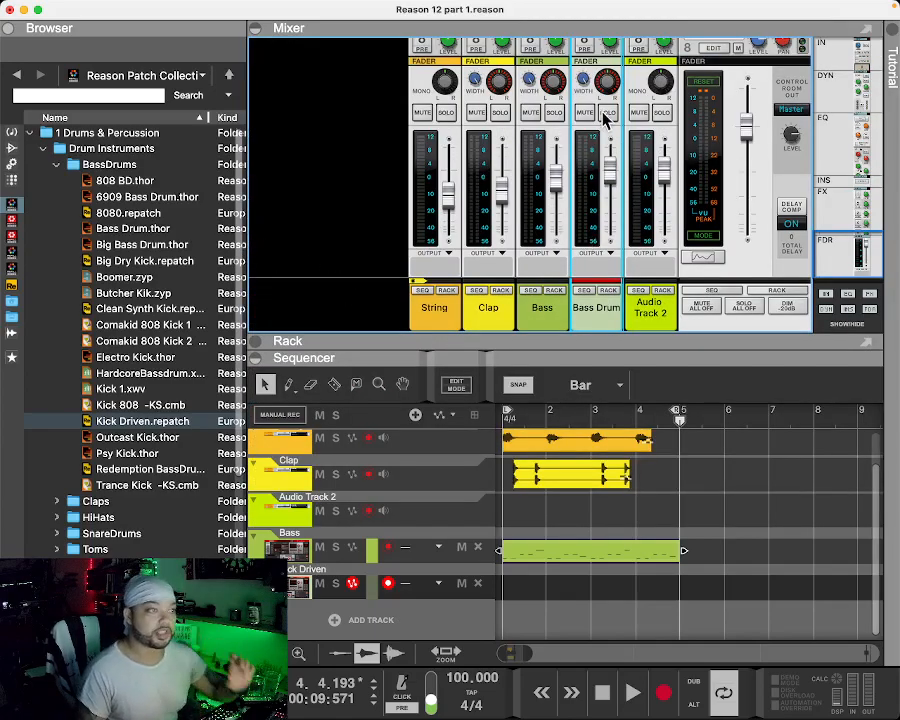
pyautogui.click(479, 114)
pyautogui.click(424, 114)
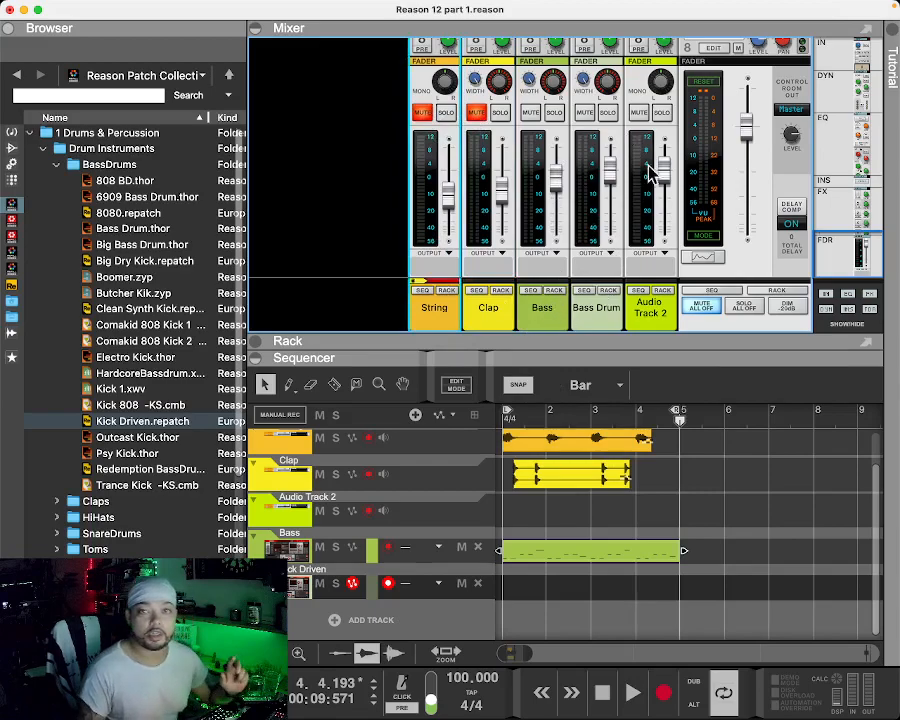
# Step: Turn on the metronome click and raise its level to about 71 during playback, stopping the transport when done
pyautogui.press('space')
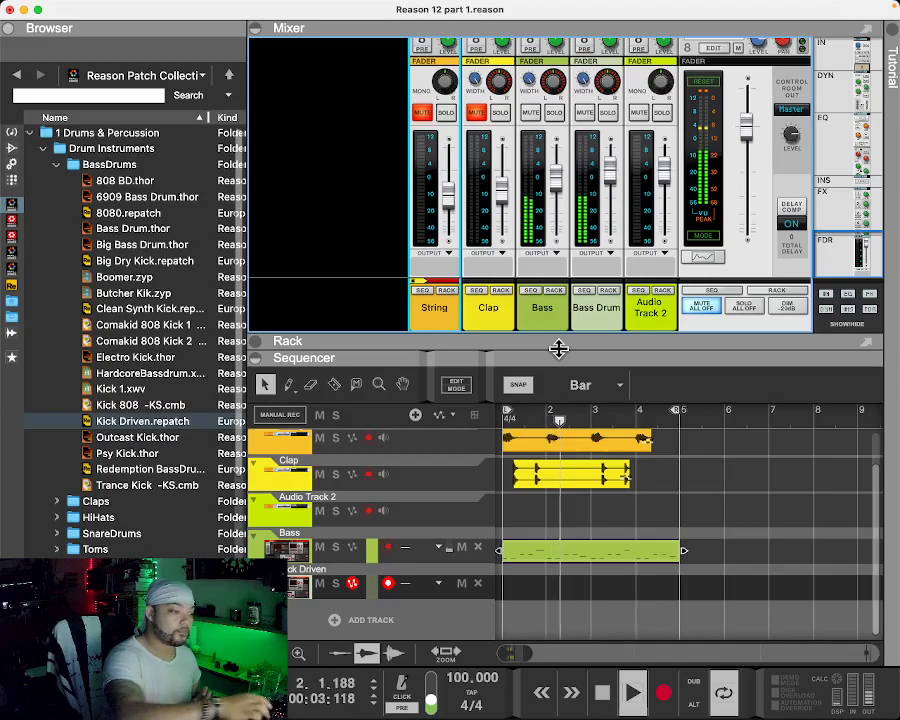
pyautogui.click(397, 697)
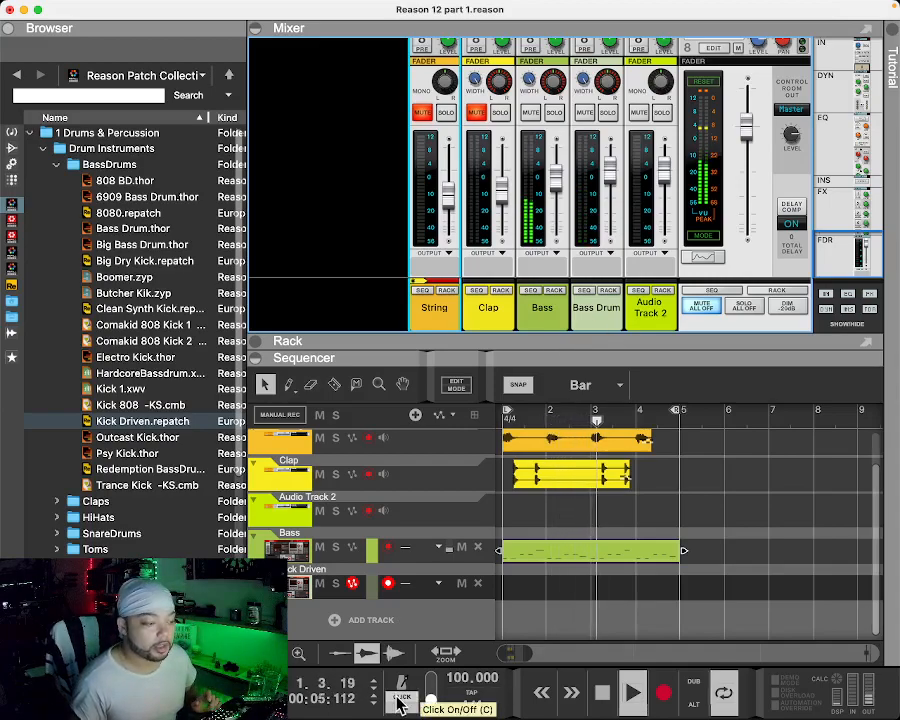
pyautogui.moveTo(432, 695); pyautogui.dragTo(432, 686)
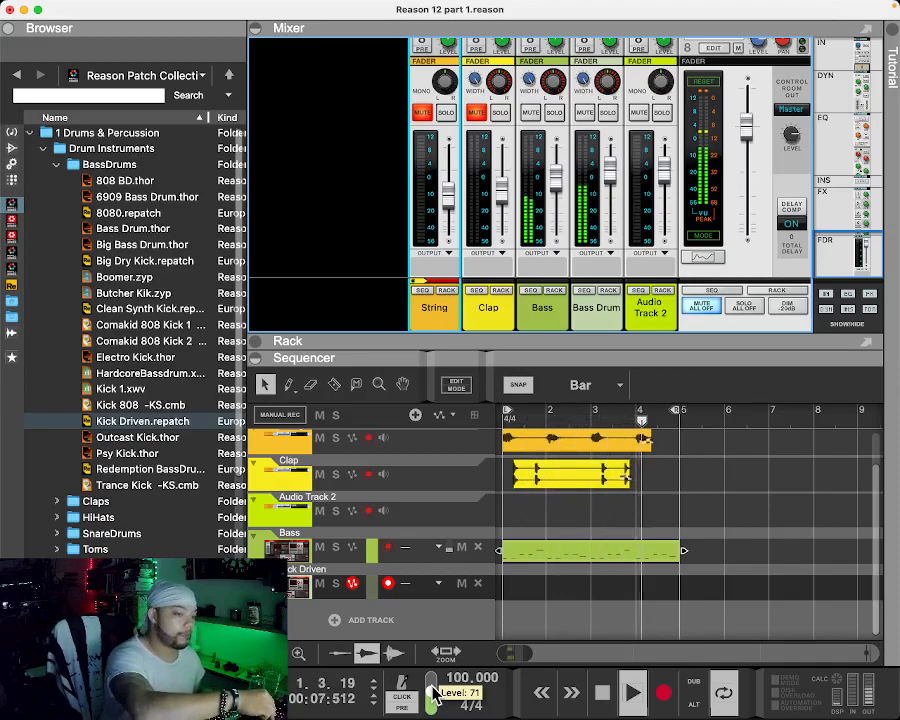
pyautogui.press('space')
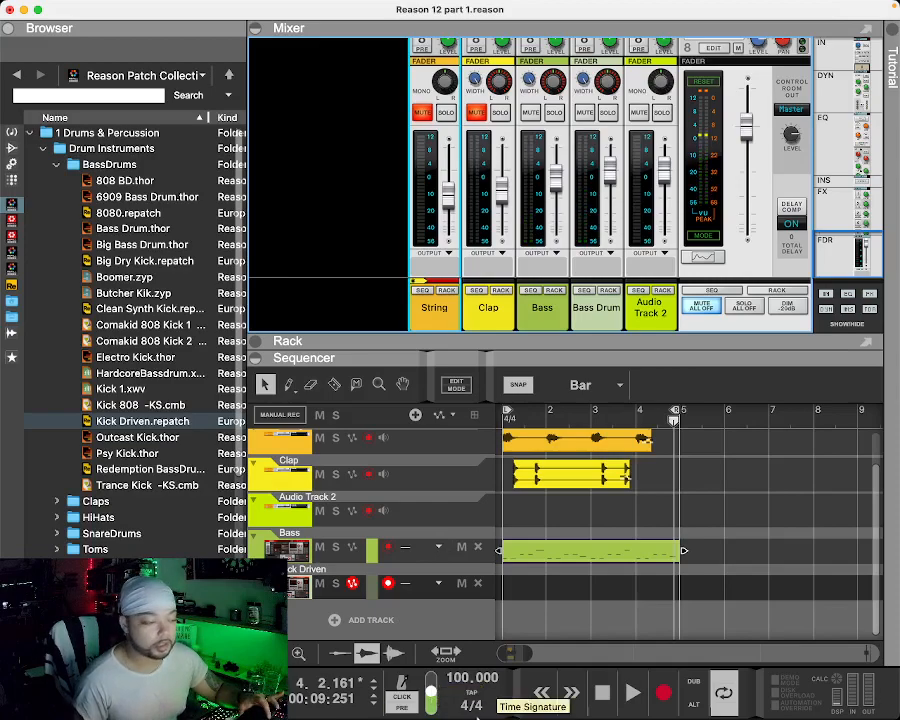
# Step: Record a bass drum part from the song start across the four-bar loop and play it back
pyautogui.click(550, 702)
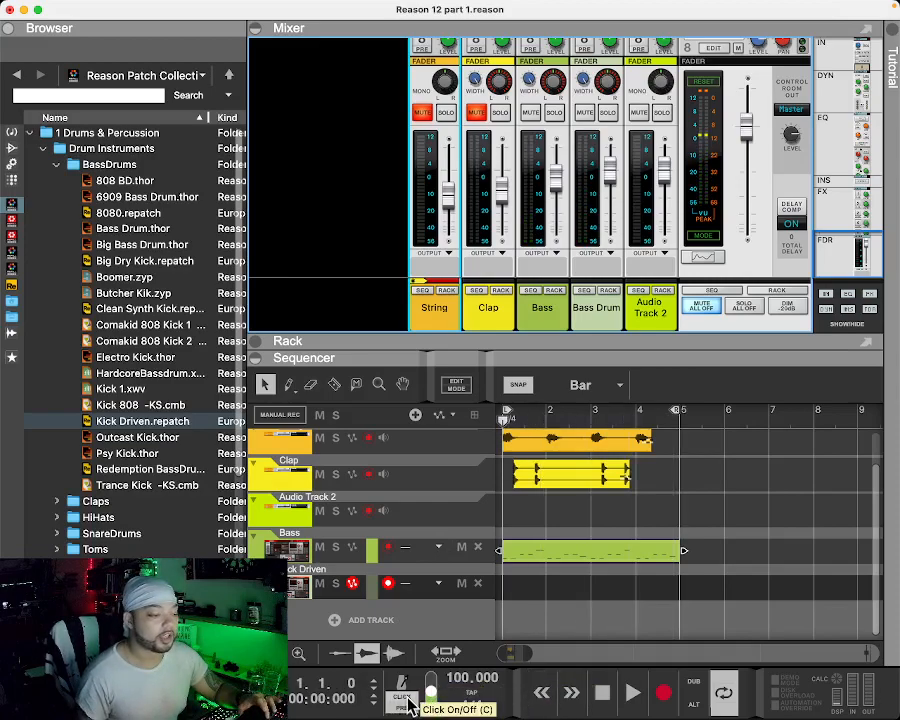
pyautogui.click(664, 700)
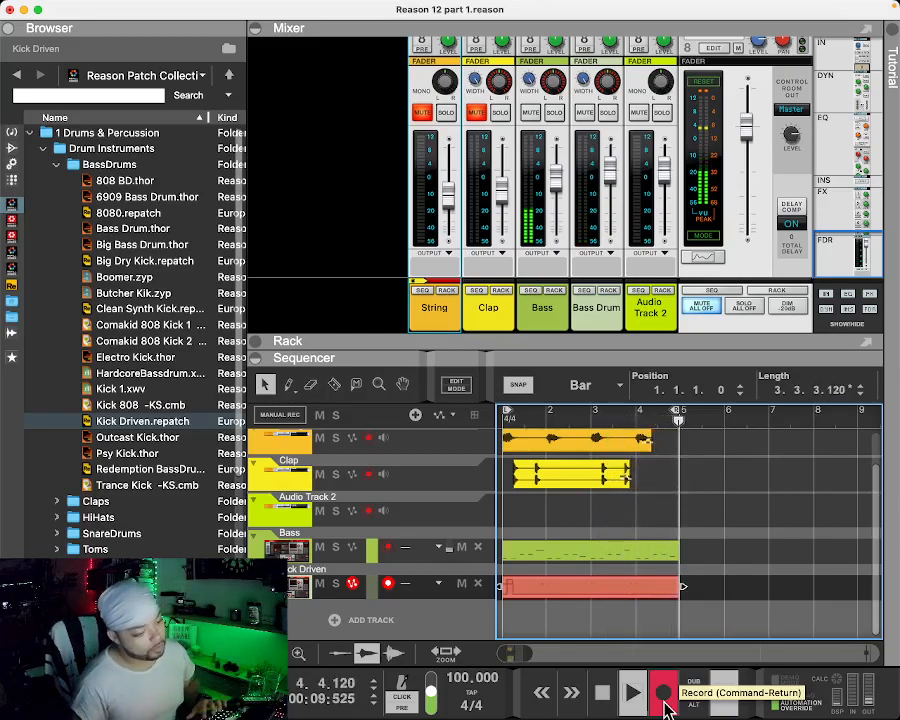
pyautogui.click(601, 692)
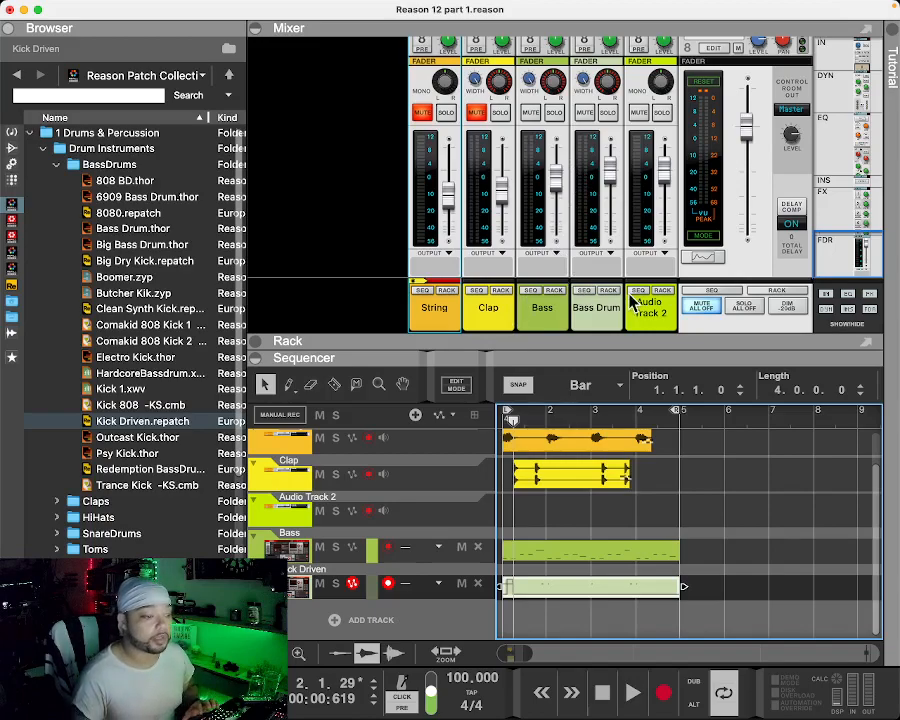
pyautogui.click(631, 693)
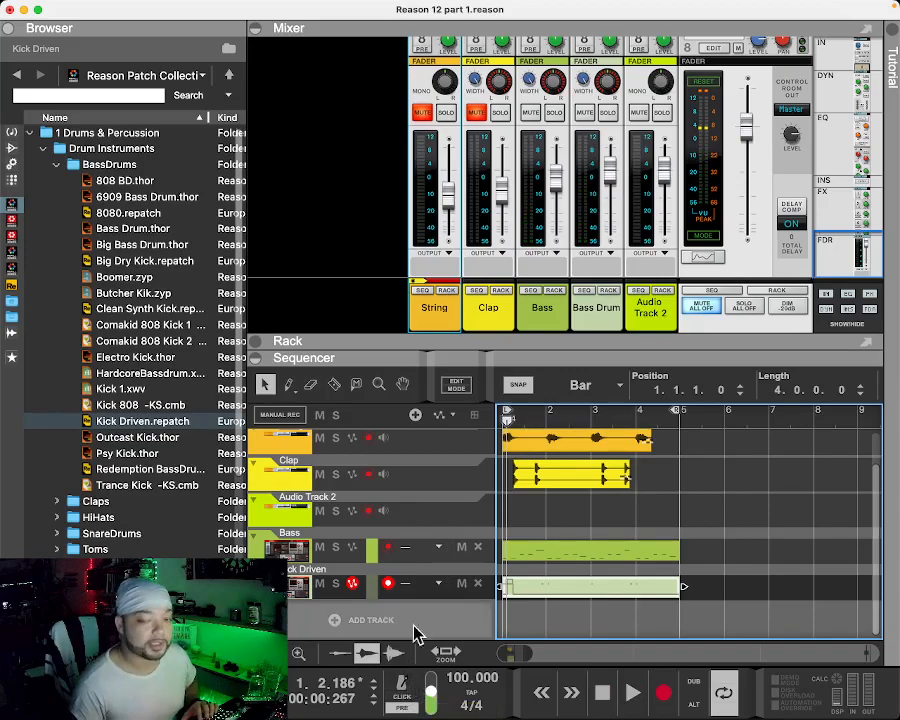
pyautogui.press('space')
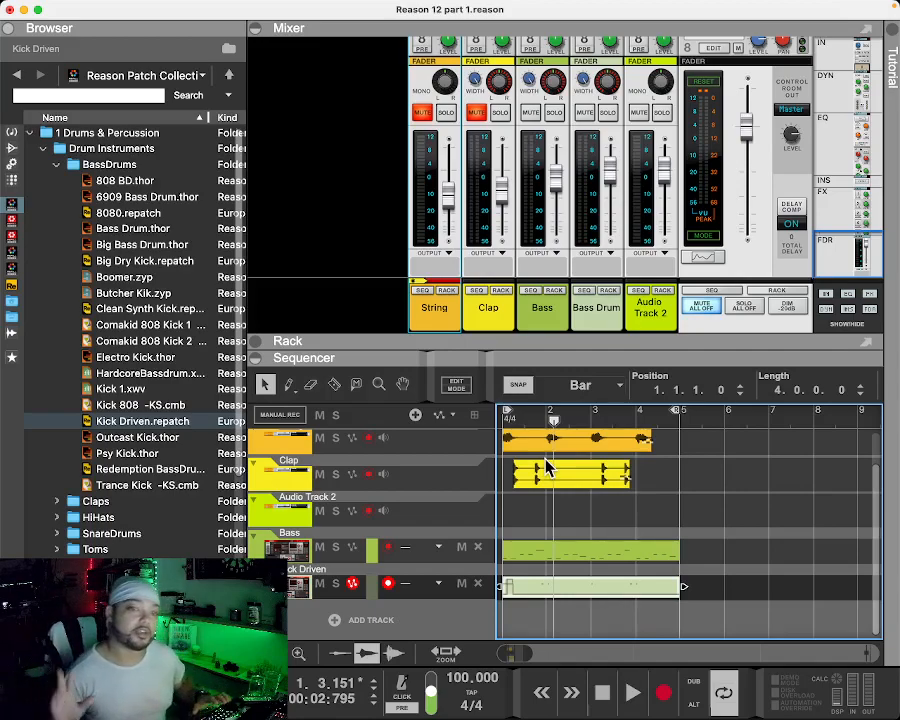
# Step: Unmute the Clap and String channels and play the full loop from the song start
pyautogui.click(540, 694)
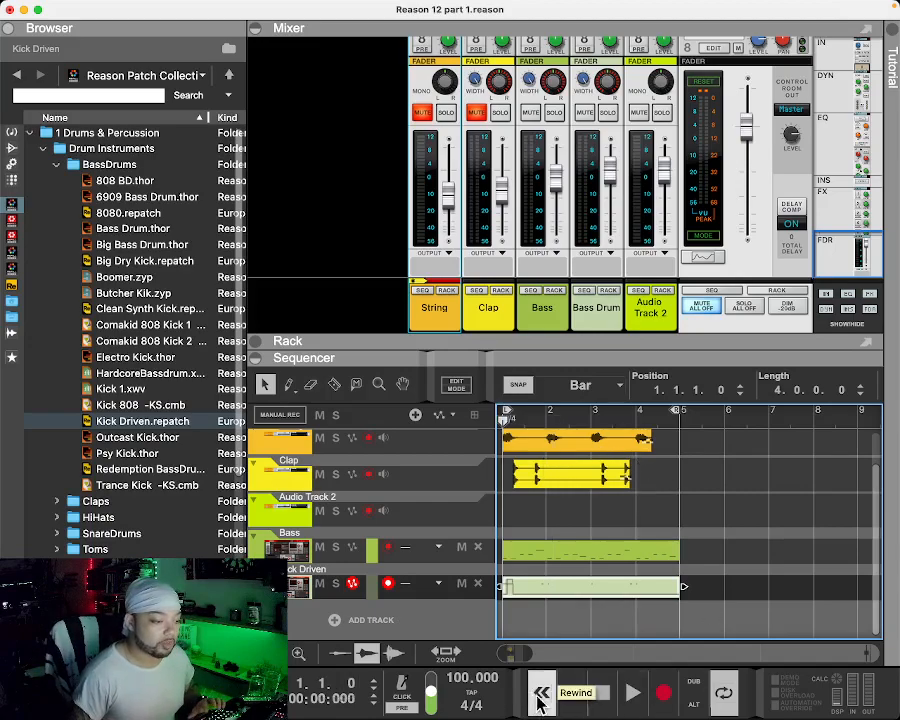
pyautogui.click(468, 112)
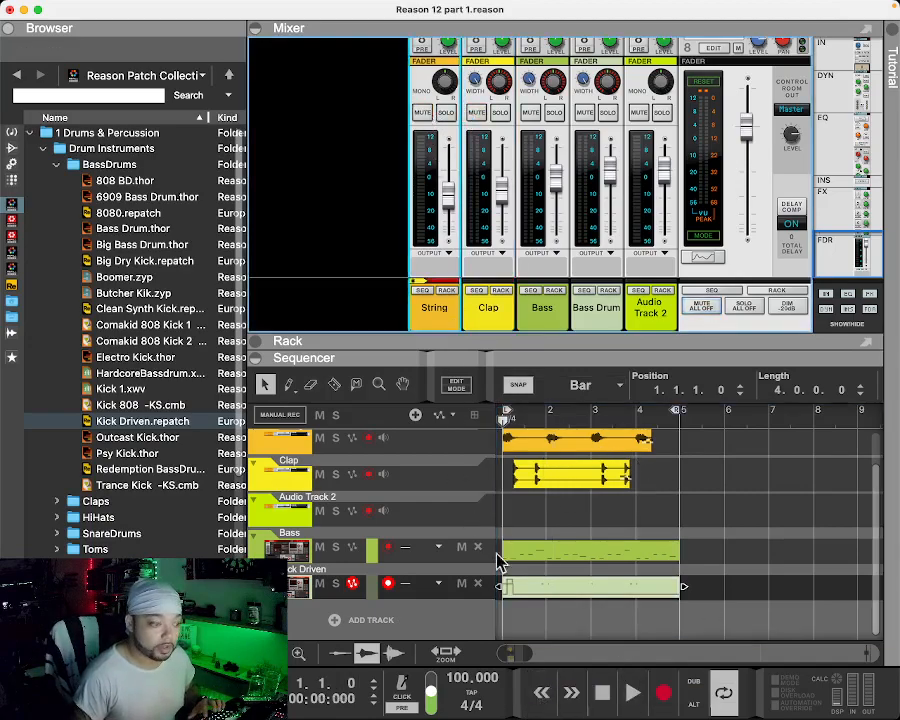
pyautogui.click(633, 692)
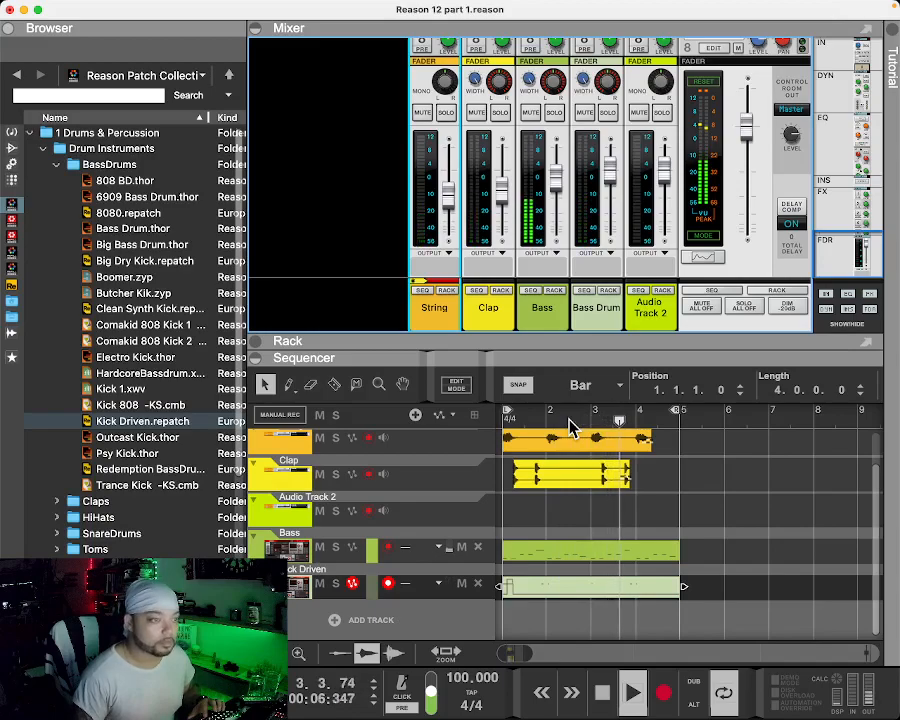
pyautogui.press('space')
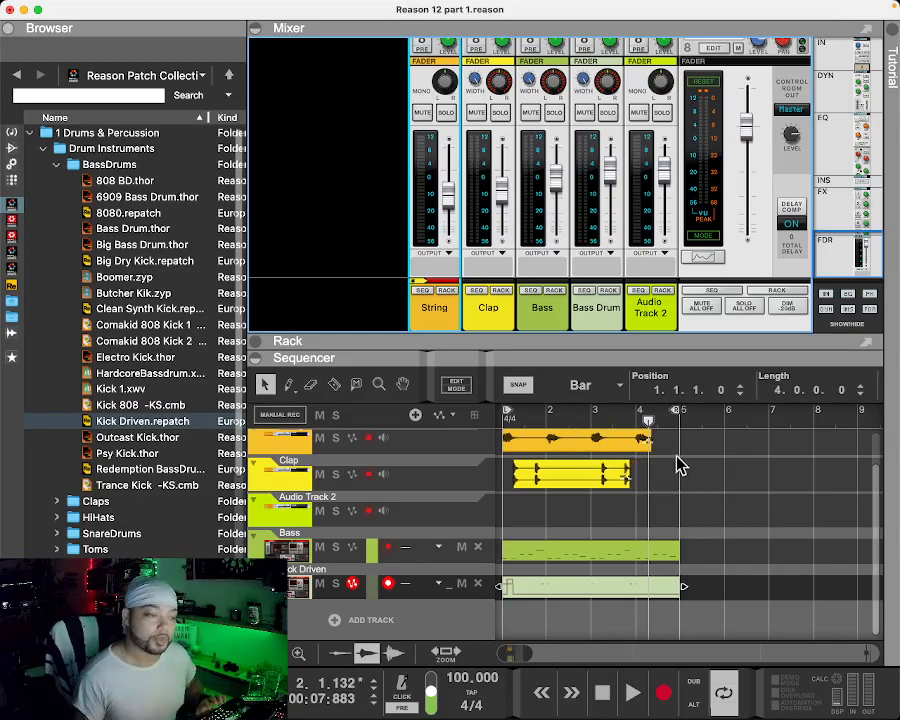
pyautogui.moveTo(687, 432); pyautogui.dragTo(526, 557)
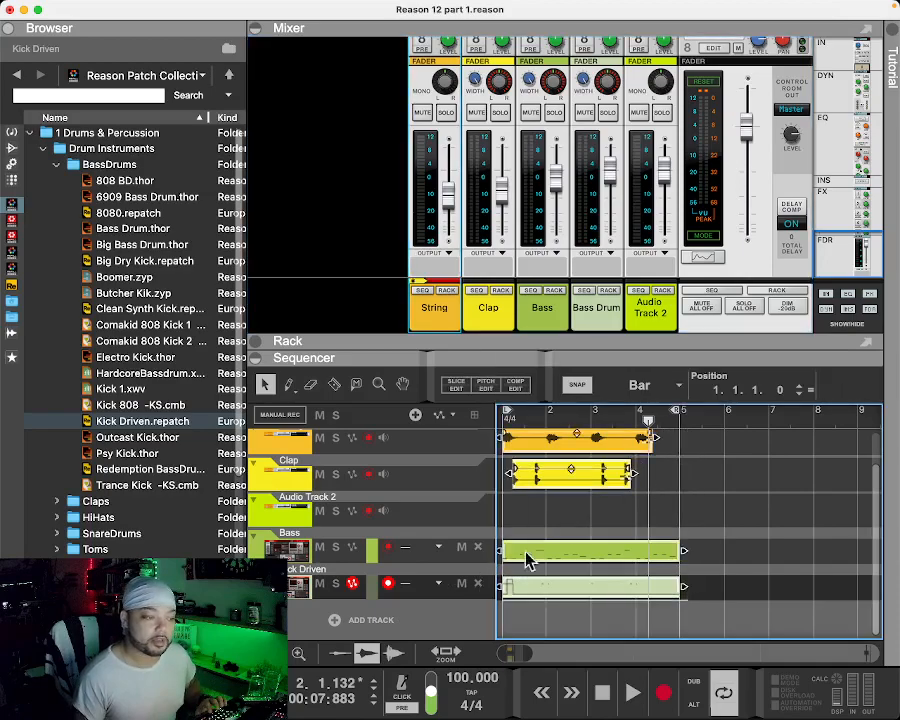
pyautogui.rightClick(558, 445)
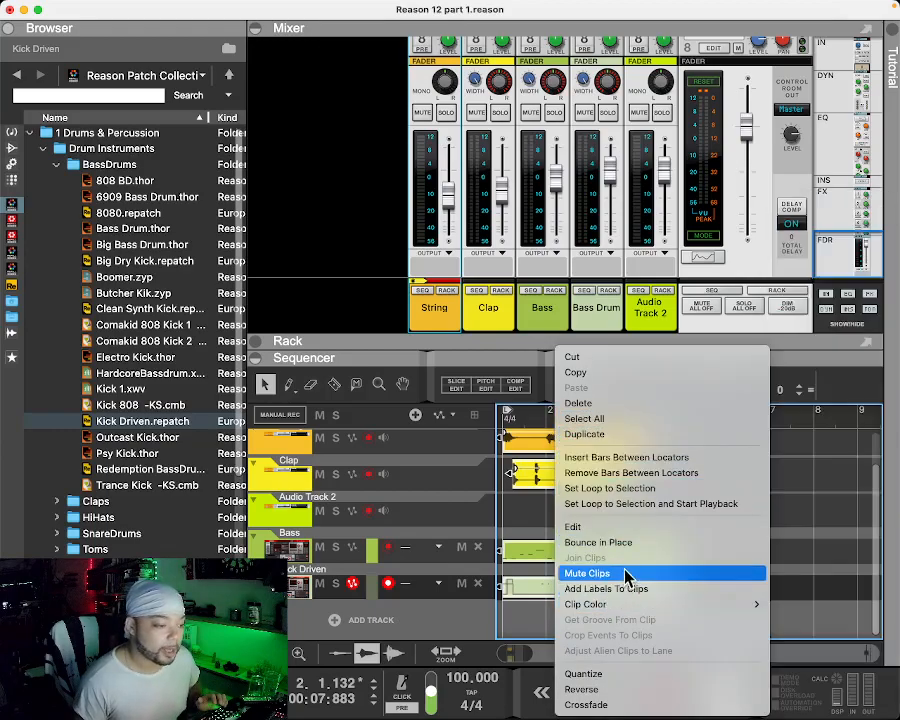
pyautogui.click(720, 457)
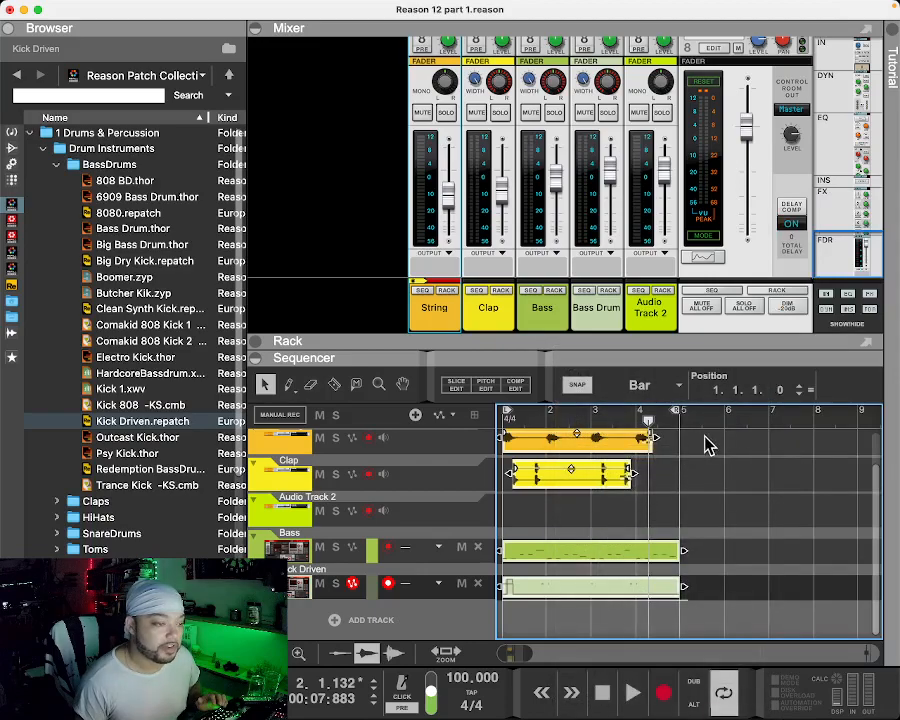
pyautogui.moveTo(644, 533); pyautogui.dragTo(500, 600)
pyautogui.rightClick(586, 456)
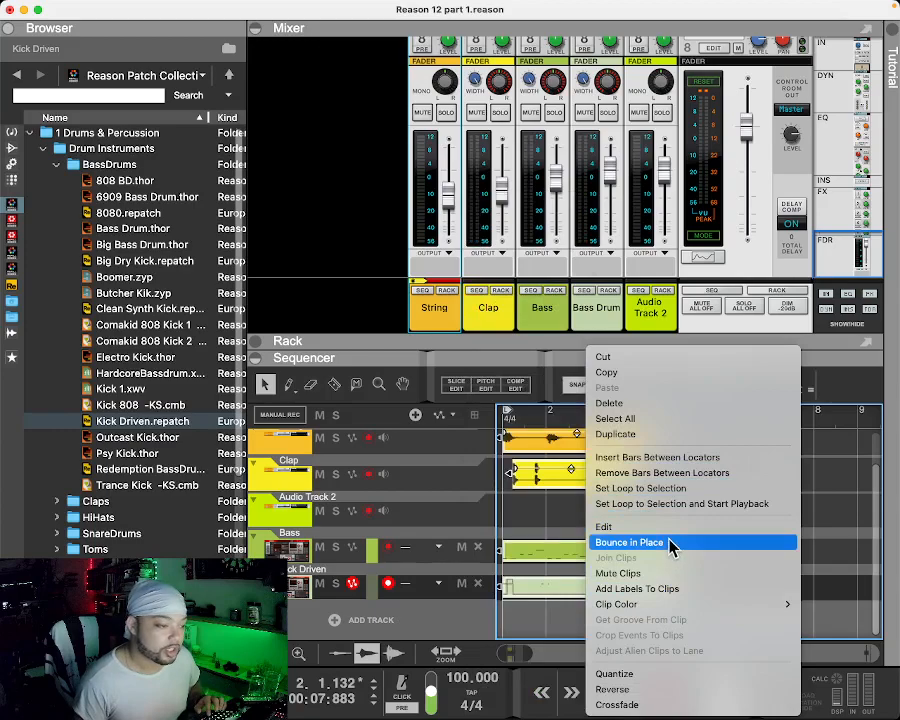
pyautogui.click(811, 452)
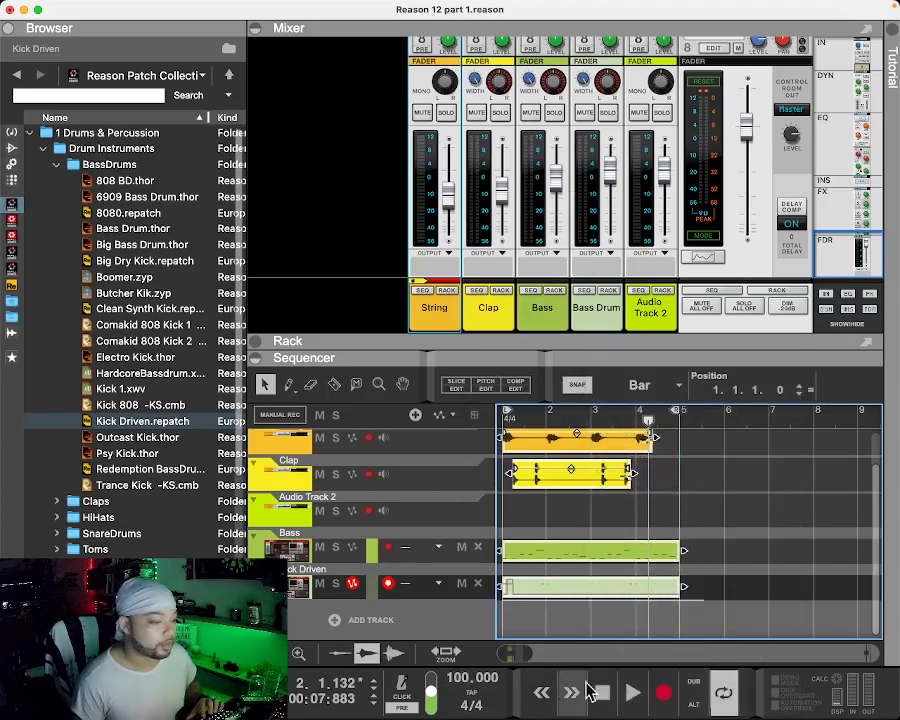
pyautogui.click(729, 463)
pyautogui.press('space')
pyautogui.moveTo(699, 434); pyautogui.dragTo(502, 599)
pyautogui.rightClick(560, 506)
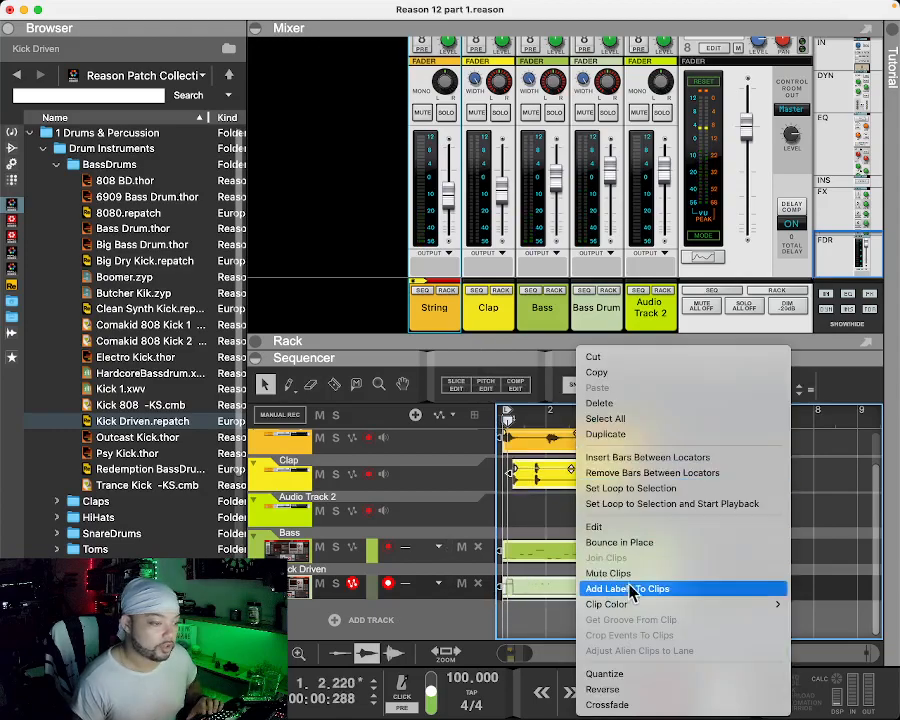
pyautogui.click(806, 494)
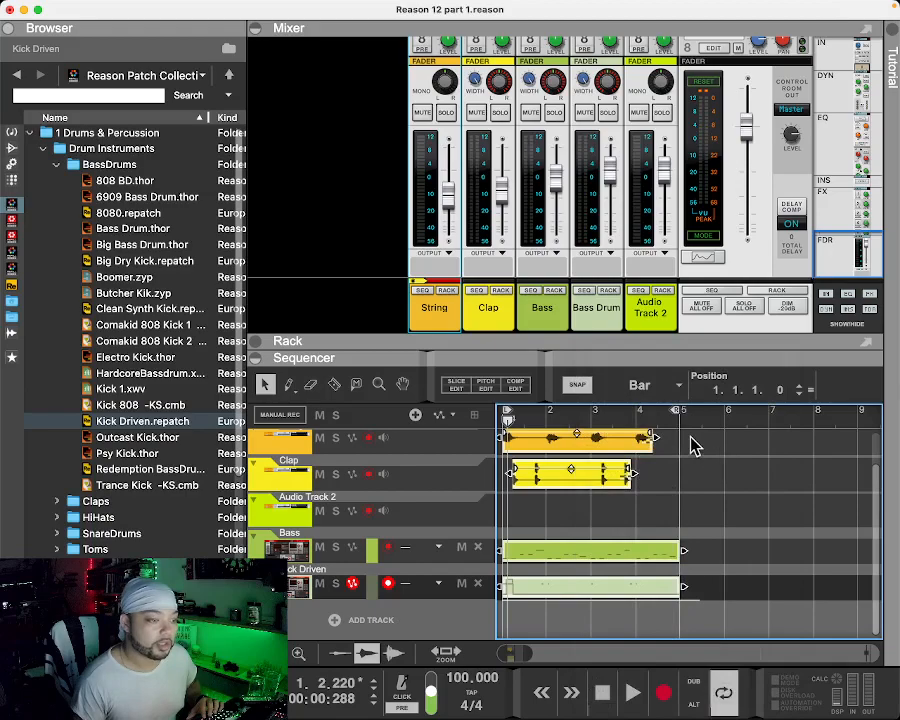
# Step: Select the string, clap, bass and bass drum clips and duplicate them directly after the originals, starting at bar 5
pyautogui.moveTo(522, 586); pyautogui.dragTo(502, 590)
pyautogui.rightClick(560, 549)
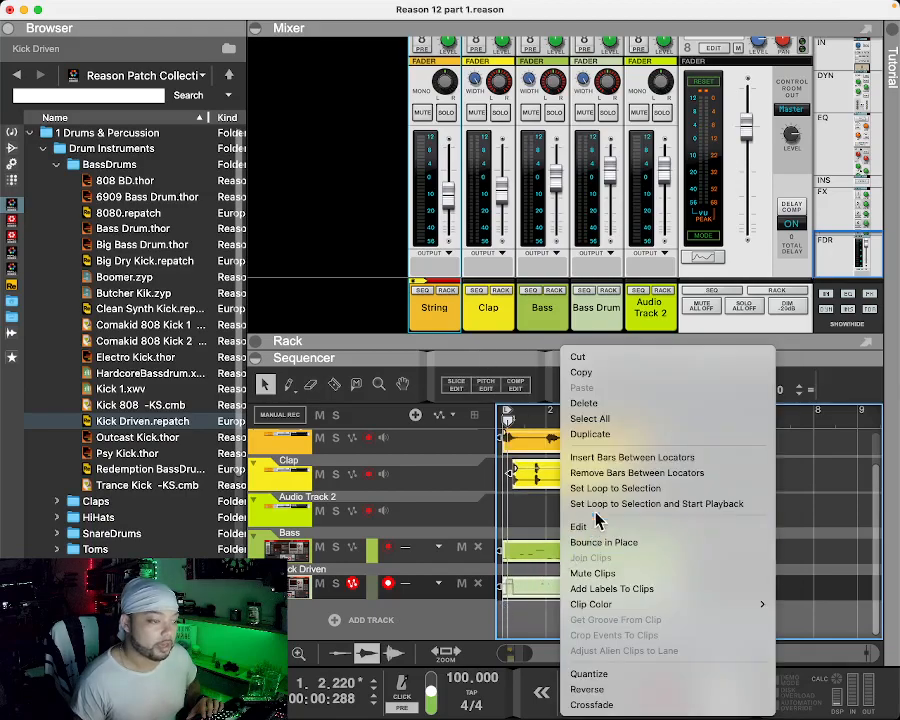
pyautogui.click(598, 436)
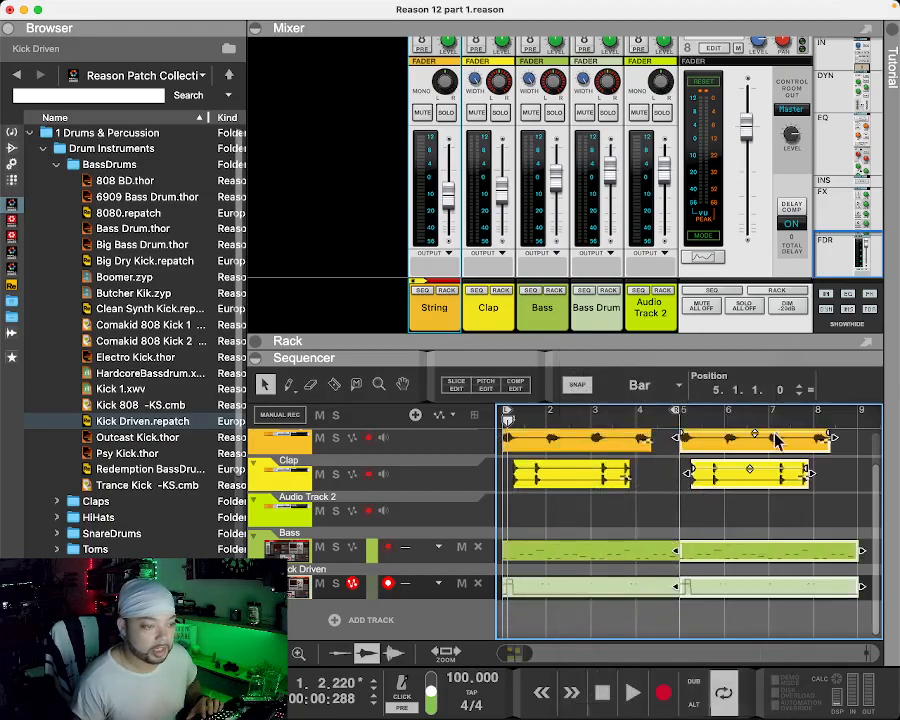
# Step: Extend the loop's end to bar 9 during playback so it covers both the original and duplicated clips
pyautogui.moveTo(530, 650); pyautogui.dragTo(544, 651)
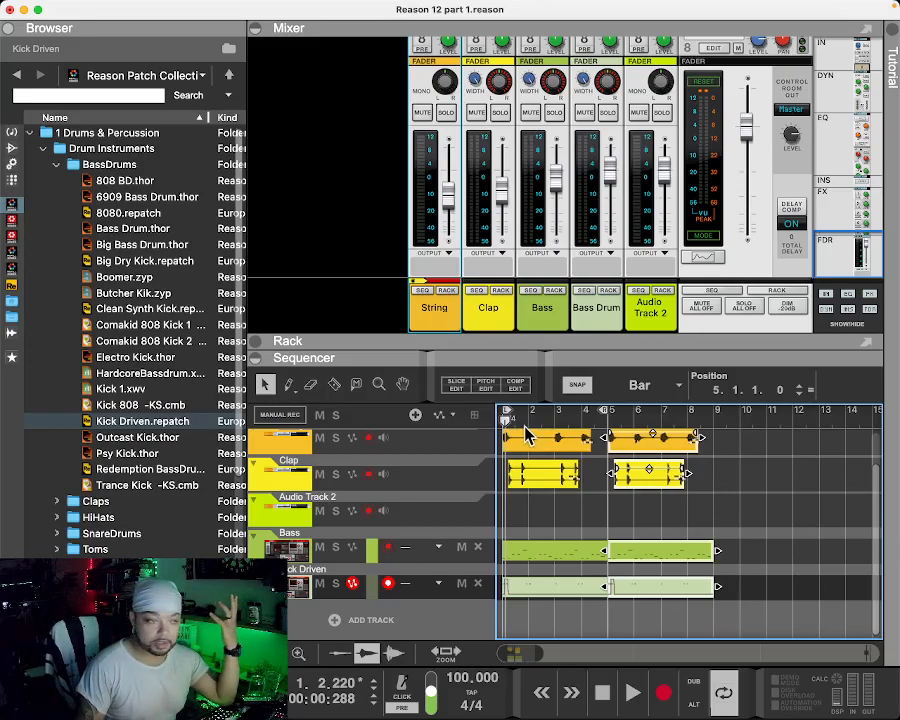
pyautogui.press('space')
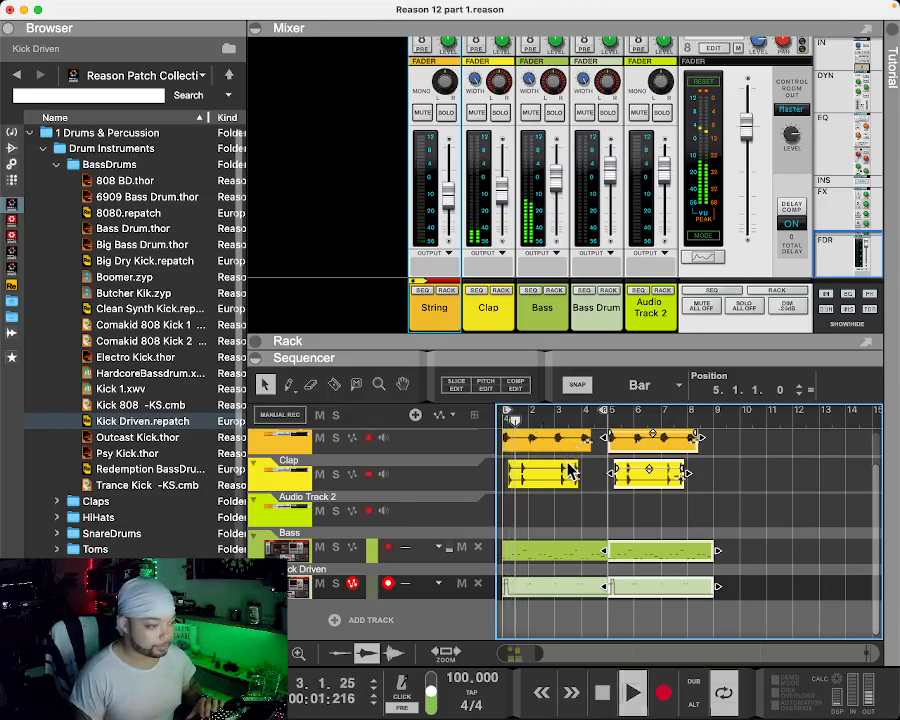
pyautogui.moveTo(605, 412); pyautogui.dragTo(712, 432)
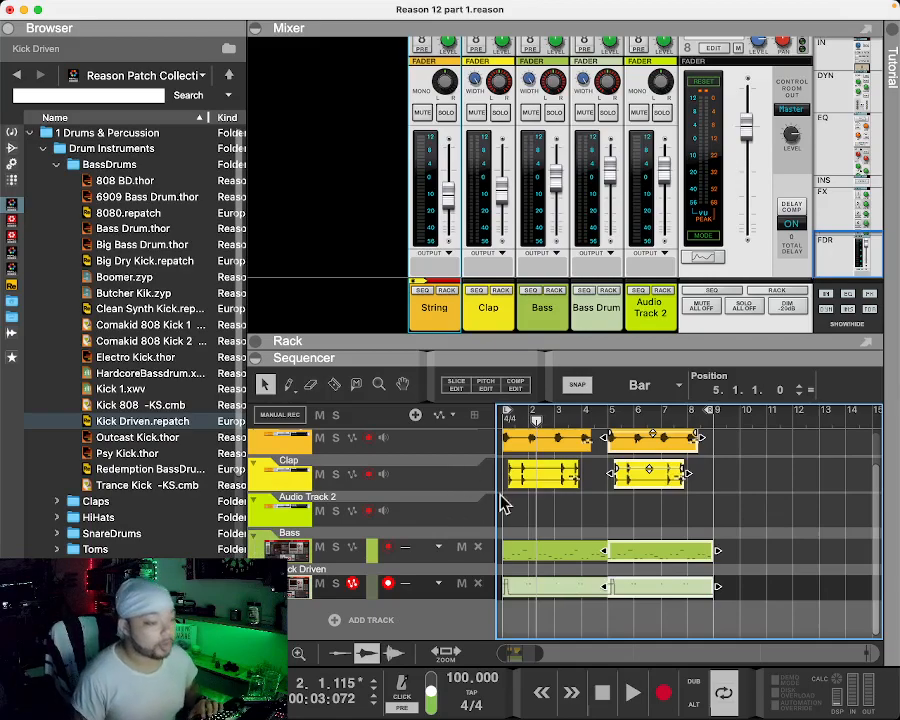
# Step: Play the extended eight-bar loop from the song start and stop the transport when done
pyautogui.click(541, 692)
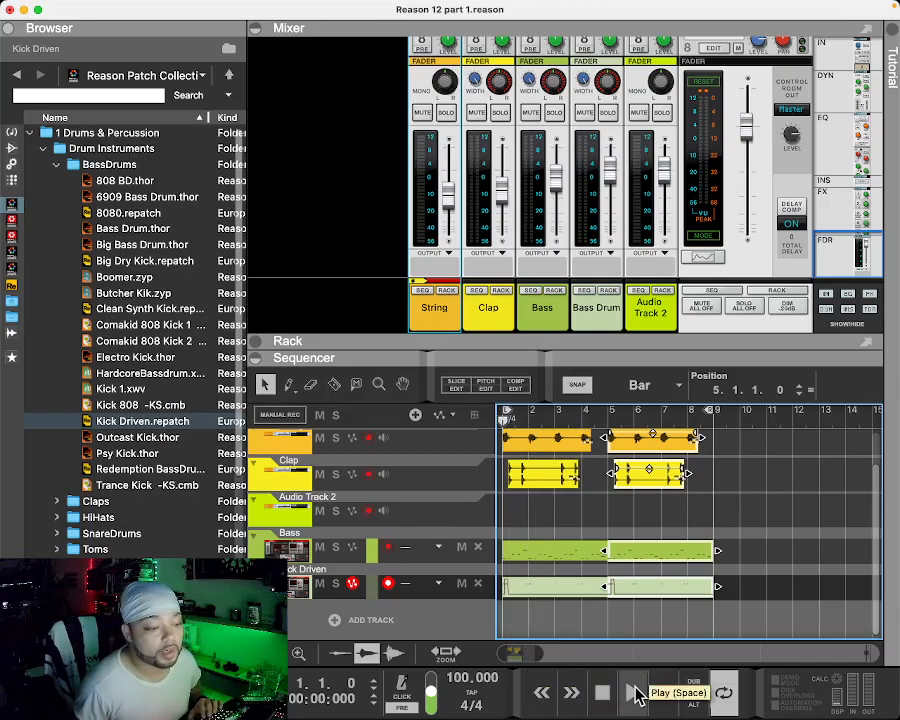
pyautogui.click(636, 694)
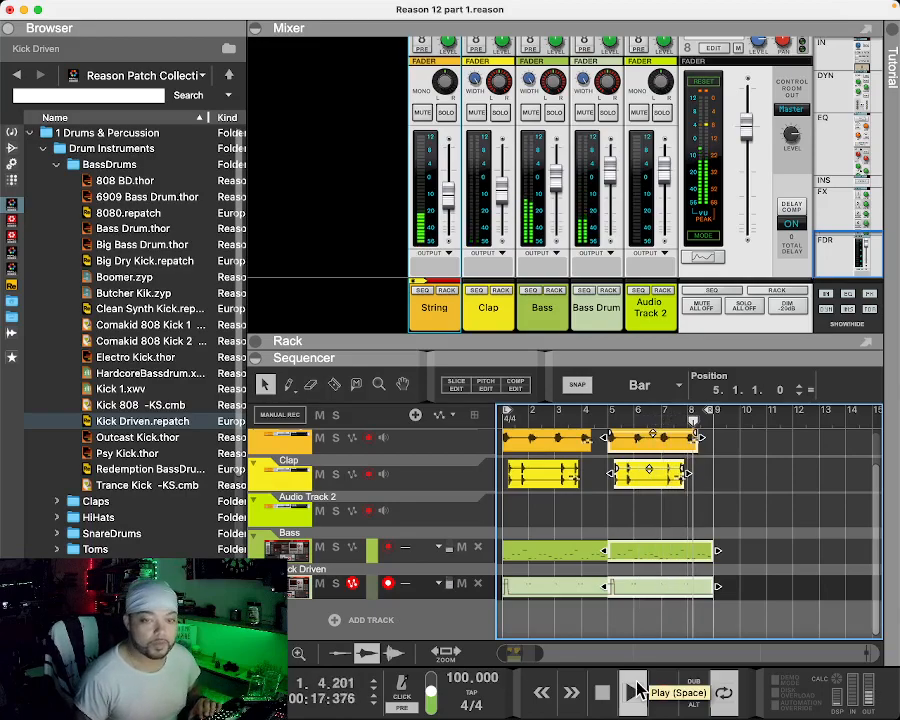
pyautogui.press('space')
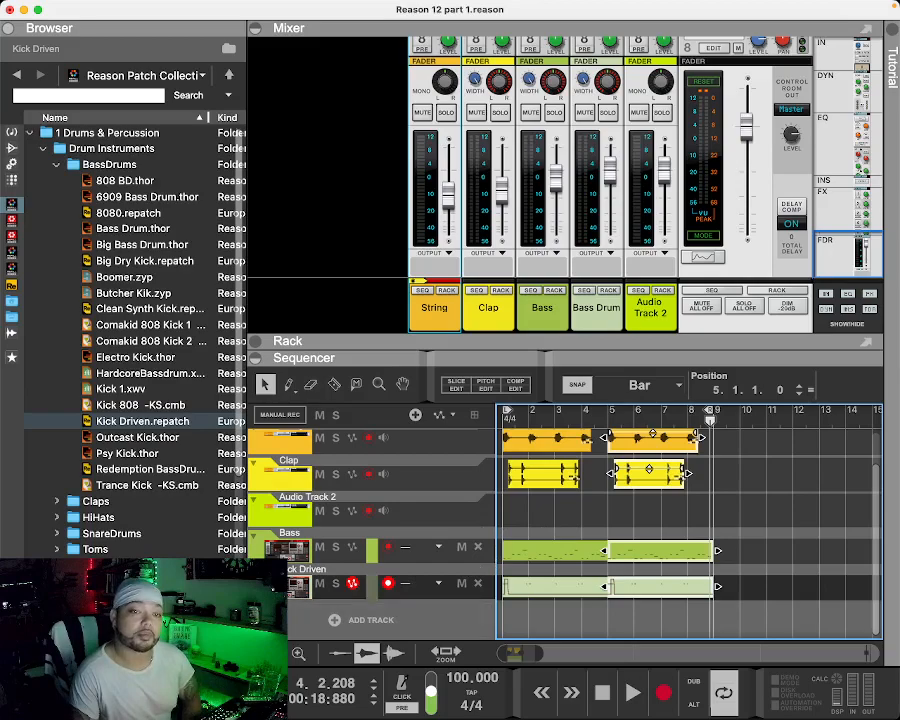
pyautogui.moveTo(423, 716)
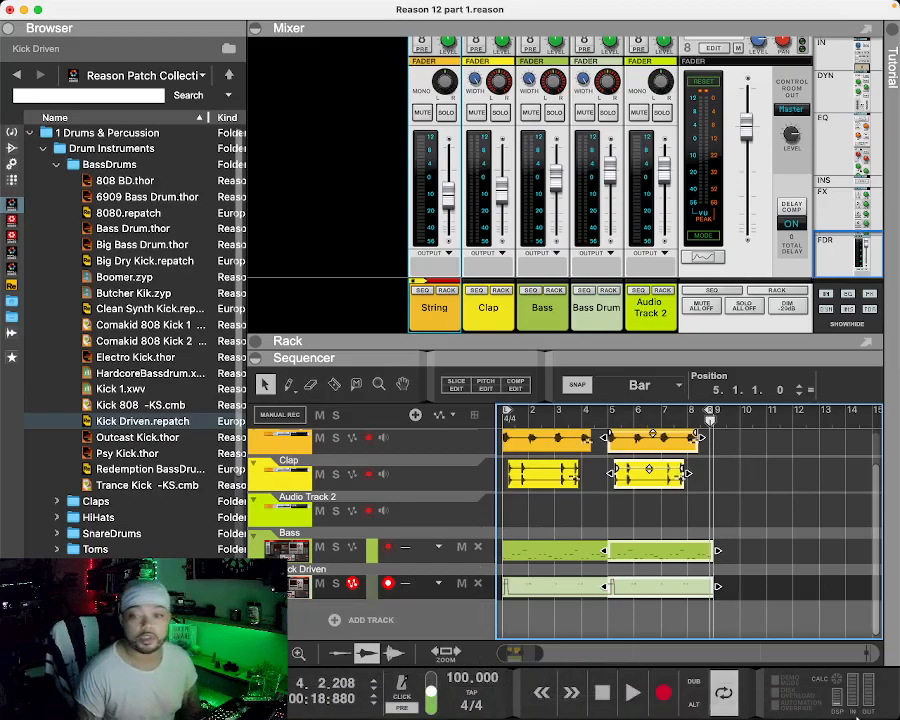